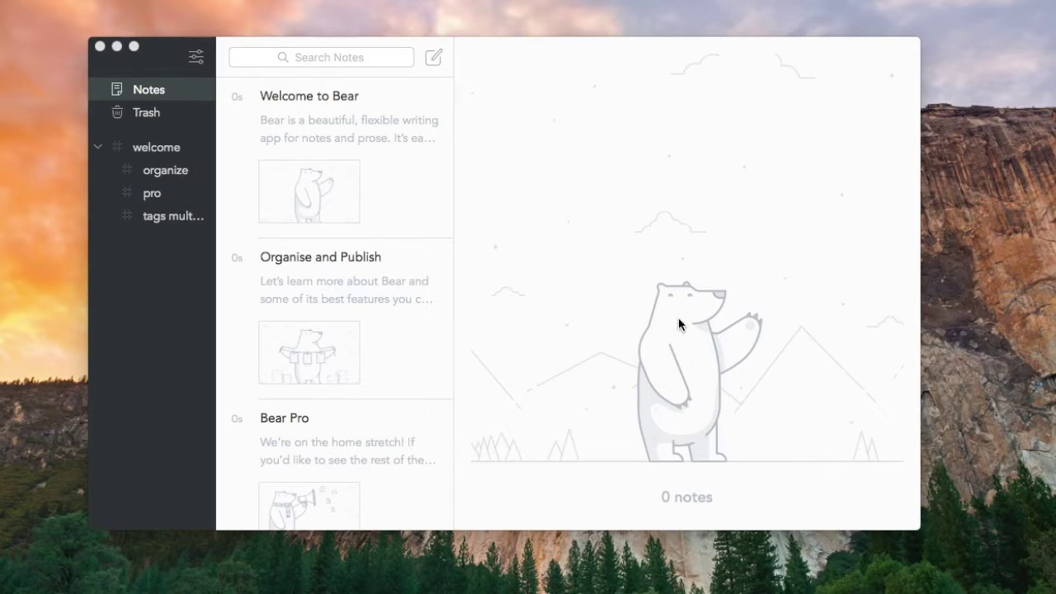
Bring the Bear window to the front with the three welcome notes listed
{"action": "left_click", "coordinate": [401, 132]}
Open Welcome to Bear, scroll through it, and view its 277-word stats and PDF export option
{"action": "left_click", "coordinate": [401, 142]}
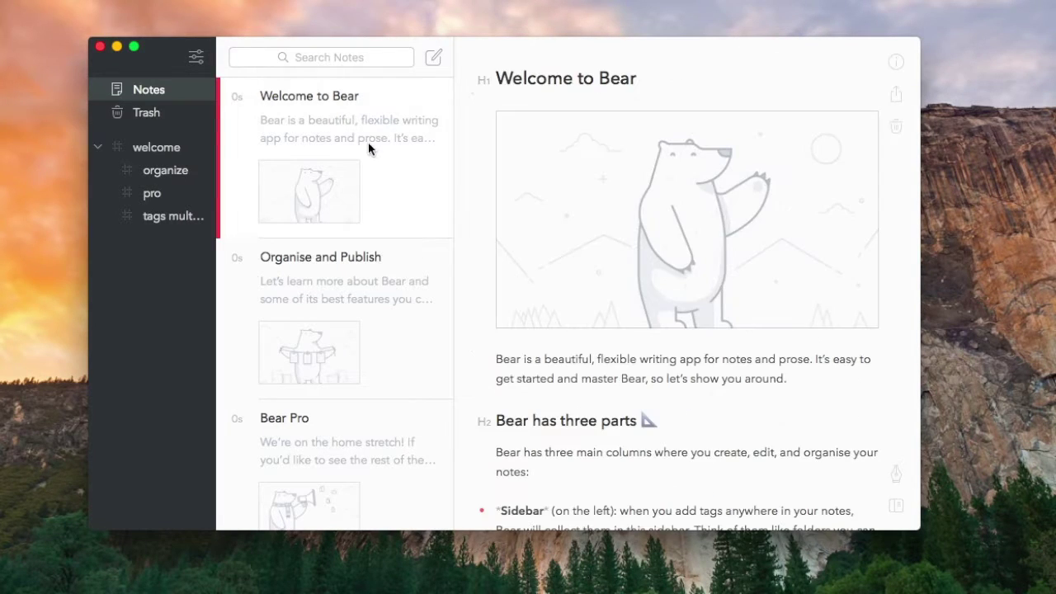
{"action": "scroll", "coordinate": [537, 274], "scroll_direction": "down", "scroll_amount": 2}
{"action": "scroll", "coordinate": [537, 274], "scroll_direction": "down", "scroll_amount": 10}
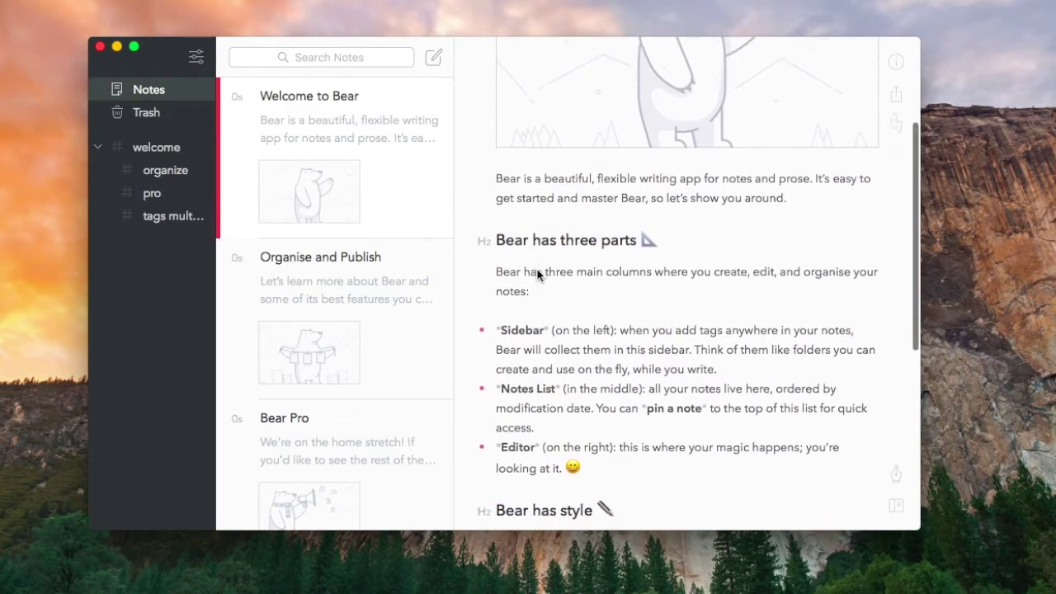
{"action": "scroll", "coordinate": [537, 275], "scroll_direction": "up", "scroll_amount": 15}
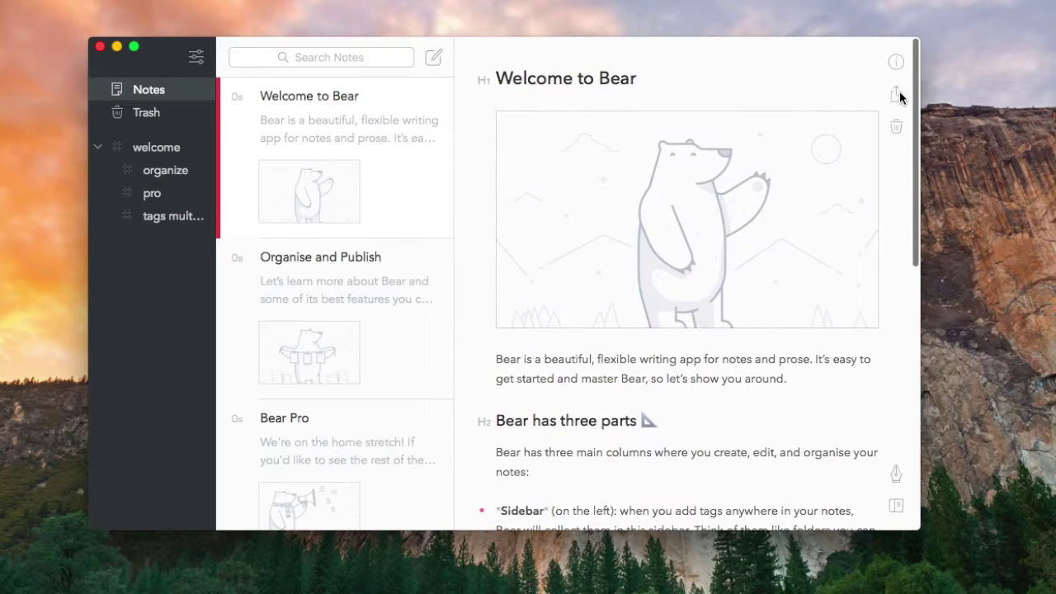
{"action": "left_click", "coordinate": [896, 62]}
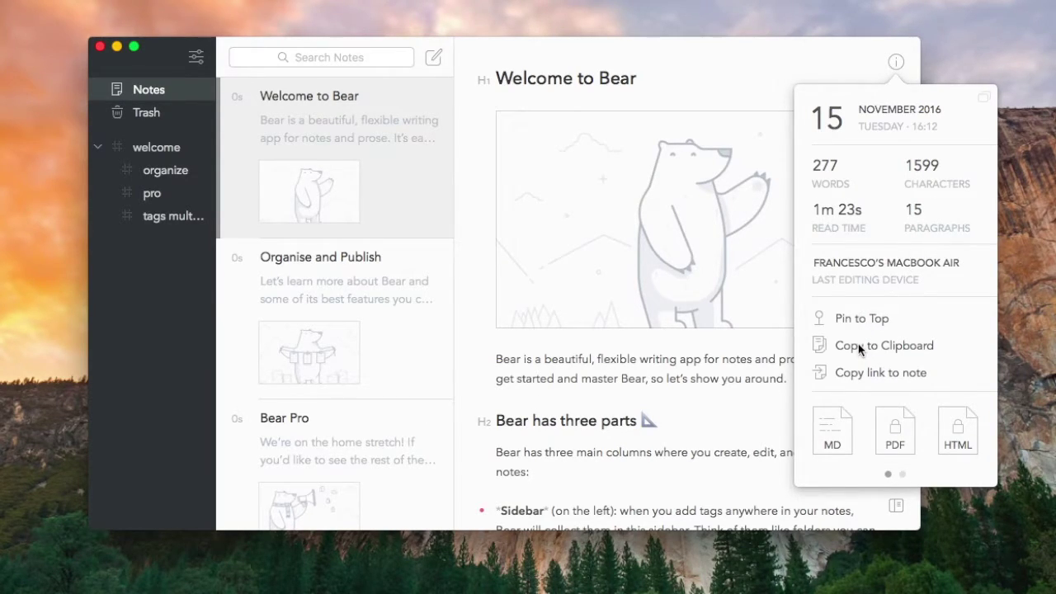
{"action": "left_click", "coordinate": [895, 433]}
Dismiss the Bear Pro upgrade window and browse the note's export formats in its details
{"action": "left_click", "coordinate": [402, 65]}
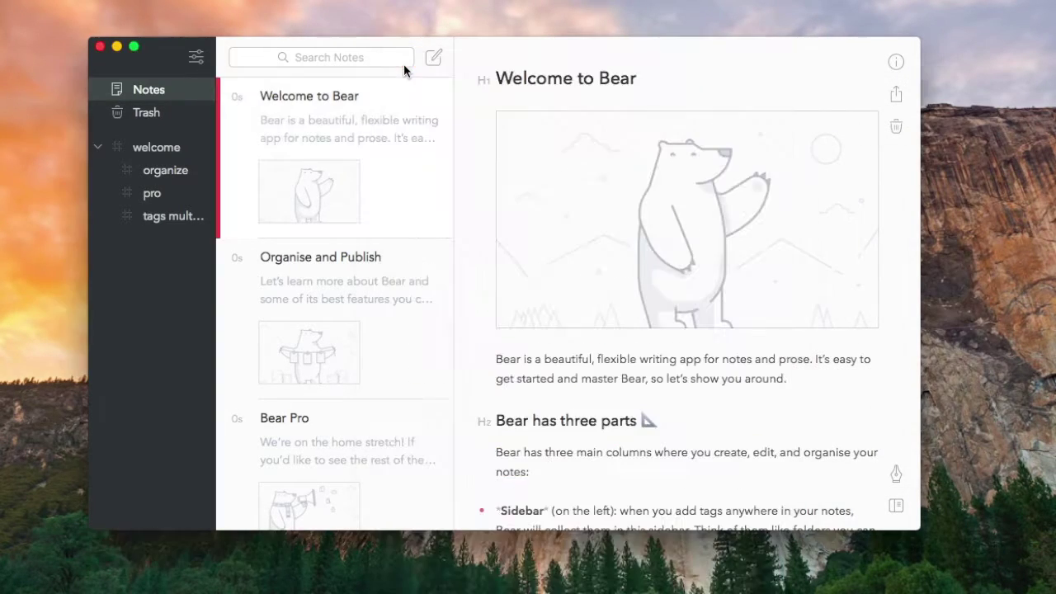
{"action": "left_click", "coordinate": [892, 63]}
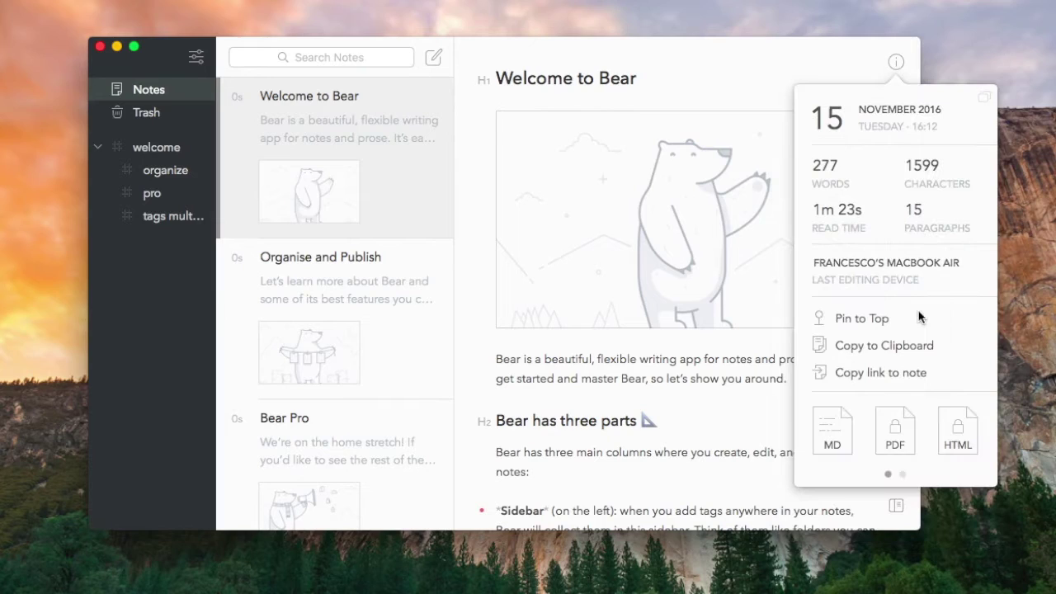
{"action": "left_click", "coordinate": [901, 473]}
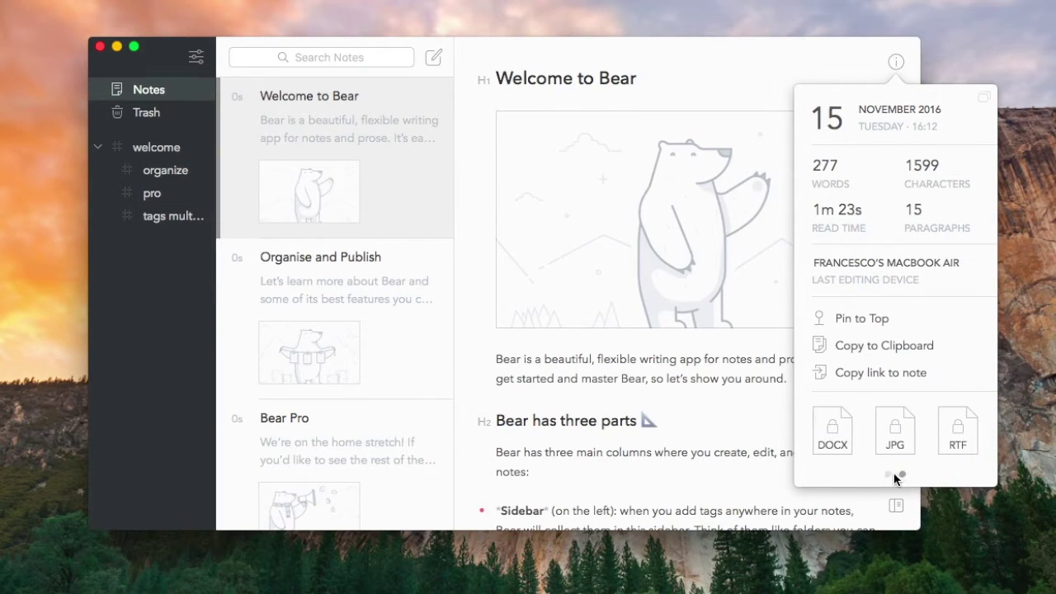
{"action": "left_click", "coordinate": [888, 475]}
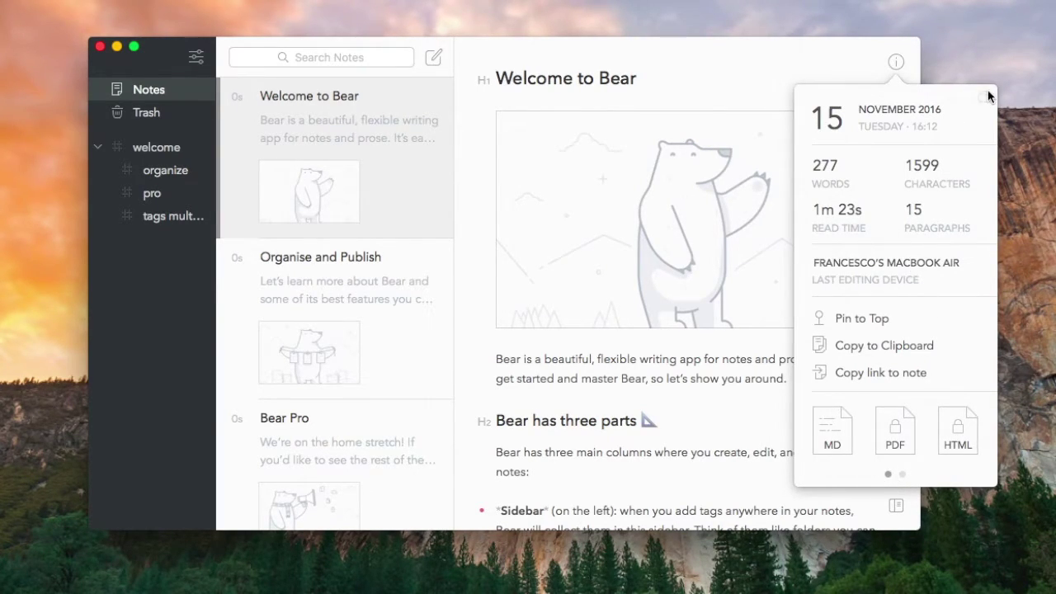
{"action": "left_click", "coordinate": [961, 52]}
Reopen the note details, try pinning and unpinning, and attempt a PDF export again
{"action": "left_click", "coordinate": [889, 63]}
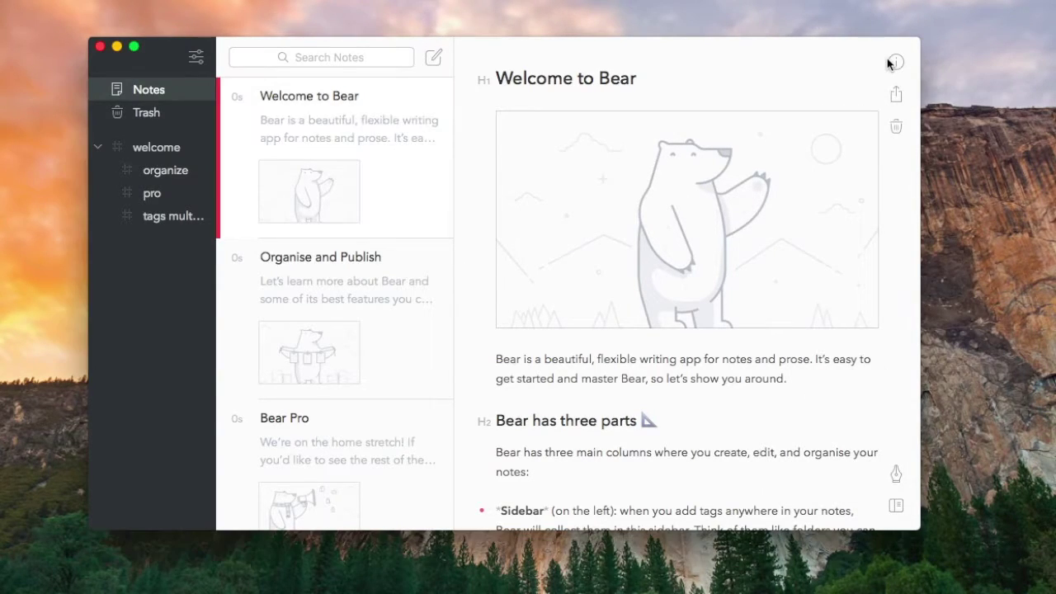
{"action": "left_click", "coordinate": [896, 62]}
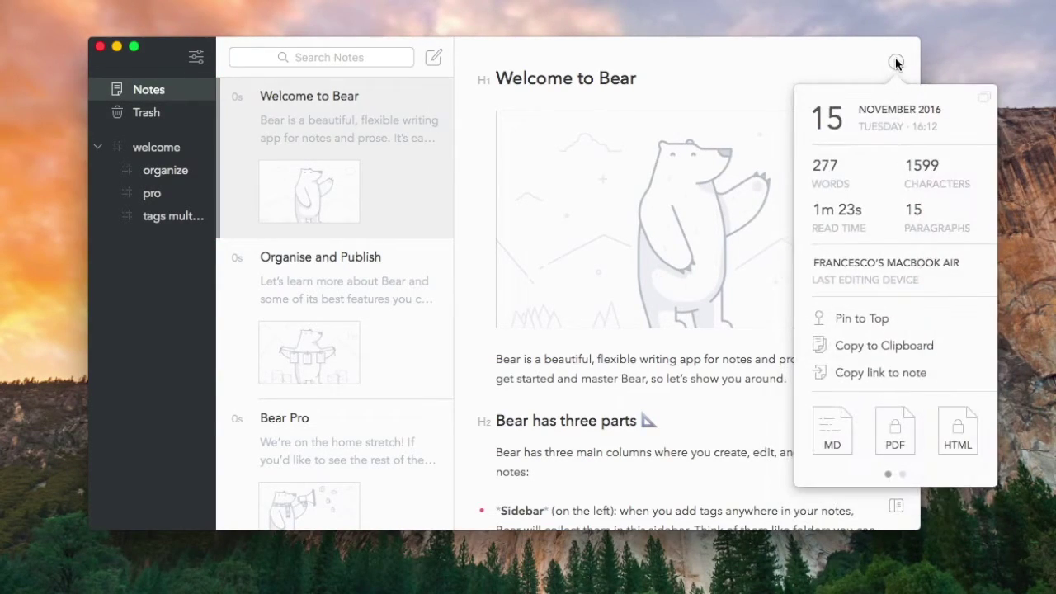
{"action": "left_click", "coordinate": [853, 320]}
{"action": "left_click", "coordinate": [821, 314]}
{"action": "left_click", "coordinate": [894, 433]}
{"action": "left_click", "coordinate": [403, 66]}
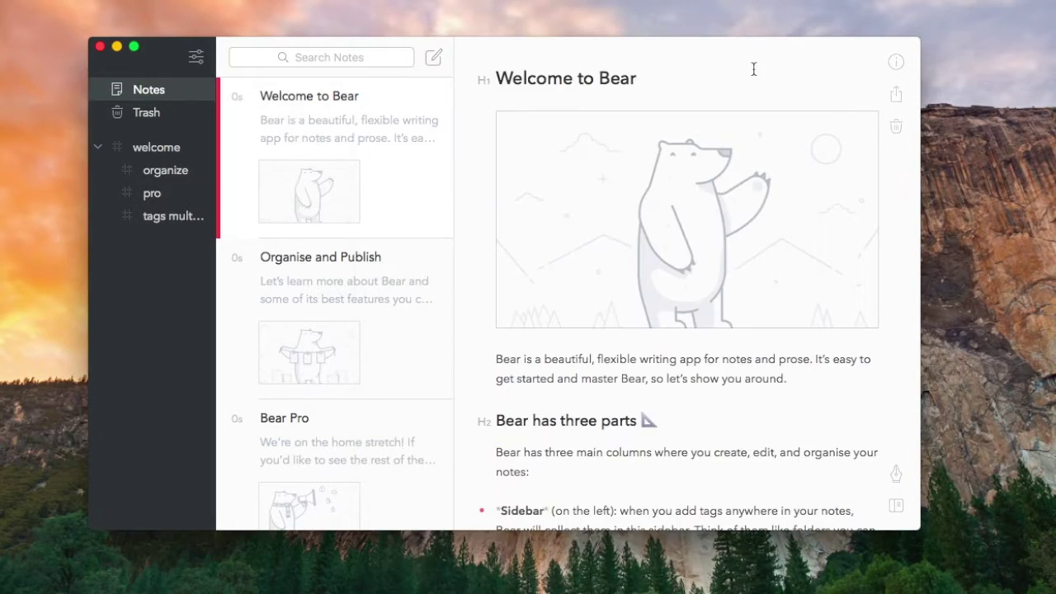
Pin Welcome to Bear to the top of the notes list and close the details
{"action": "left_click", "coordinate": [892, 63]}
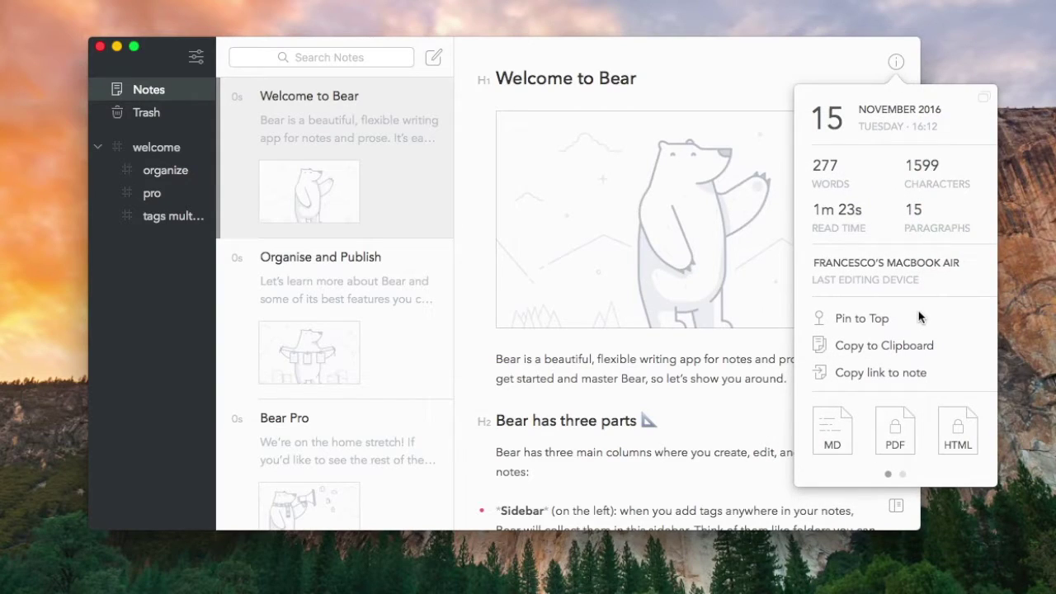
{"action": "left_click", "coordinate": [903, 475]}
{"action": "left_click", "coordinate": [858, 319]}
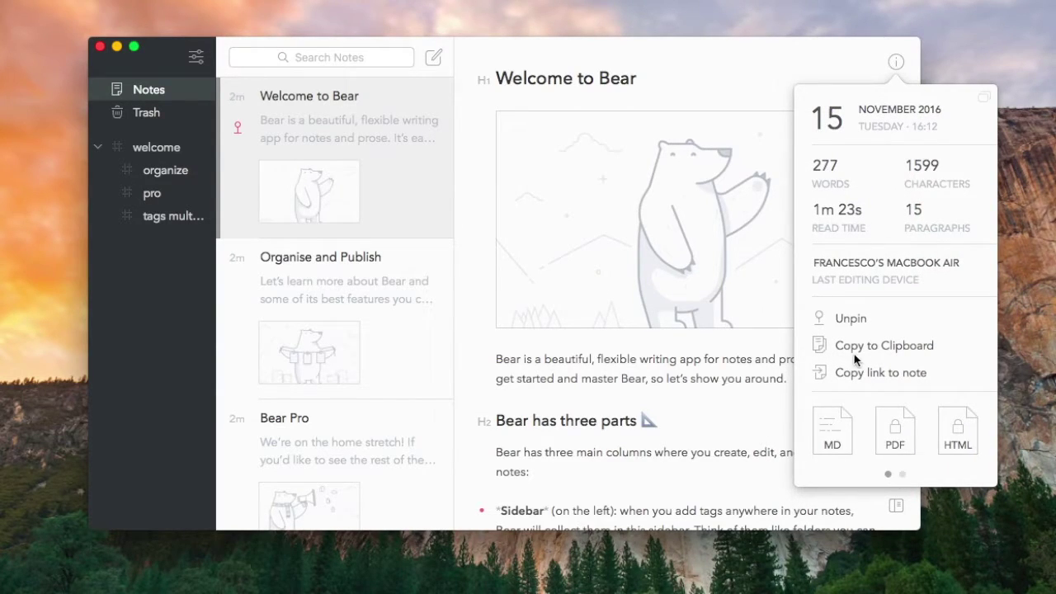
{"action": "left_click", "coordinate": [794, 85]}
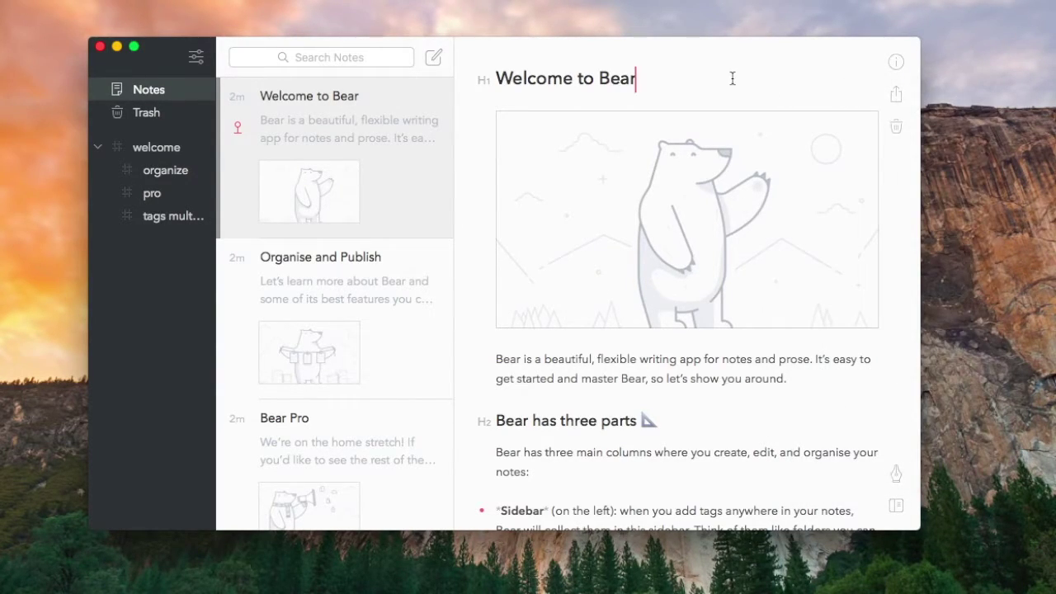
Select and deselect the Welcome to Bear title, scrolling briefly through the note
{"action": "left_click_drag", "start_coordinate": [680, 79], "coordinate": [483, 76]}
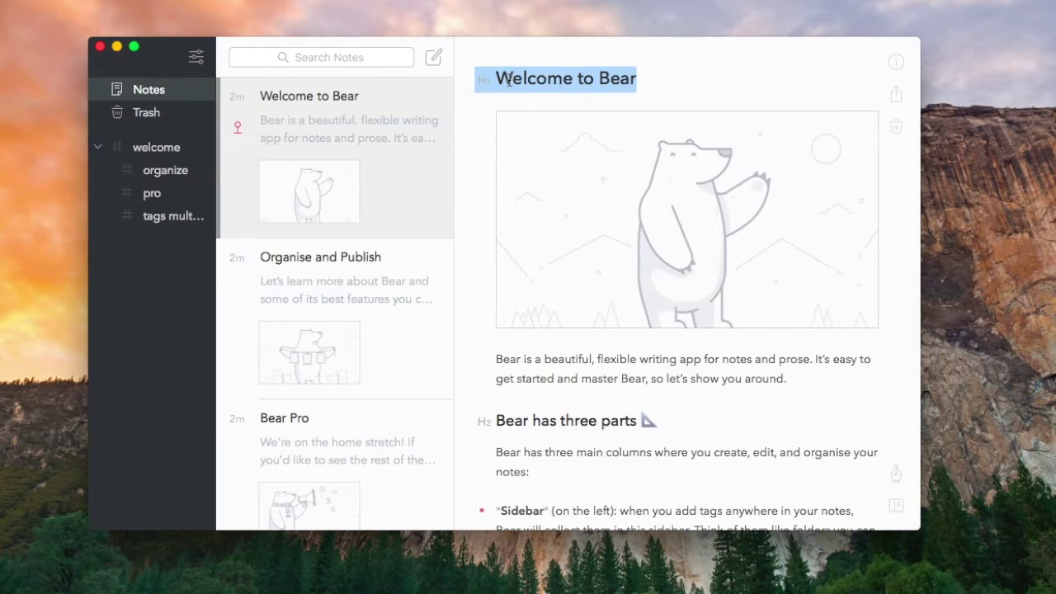
{"action": "left_click", "coordinate": [510, 79]}
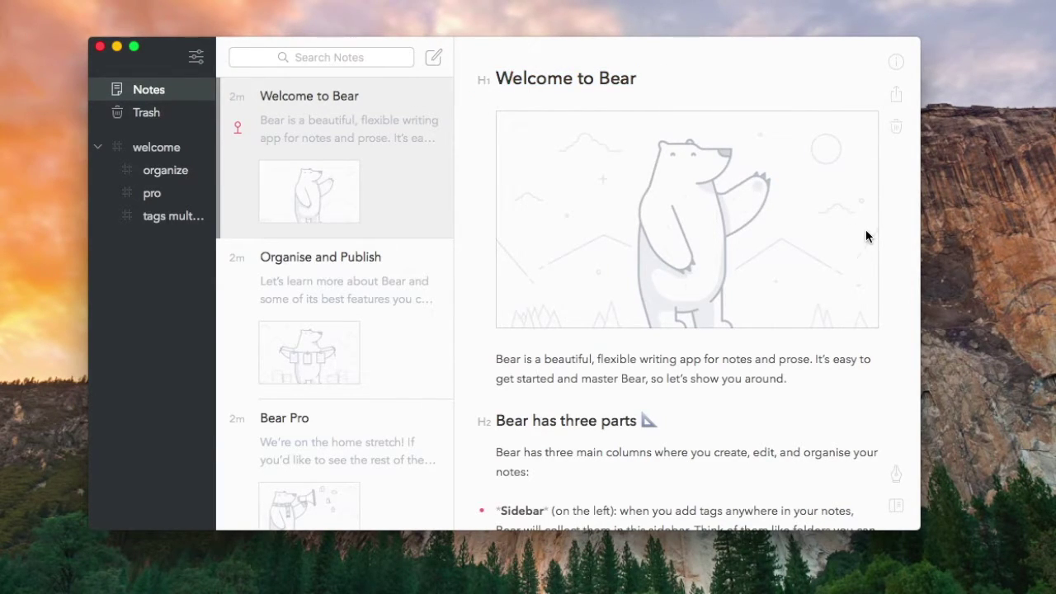
{"action": "scroll", "coordinate": [865, 236], "scroll_direction": "down", "scroll_amount": 5}
{"action": "scroll", "coordinate": [865, 236], "scroll_direction": "up", "scroll_amount": 5}
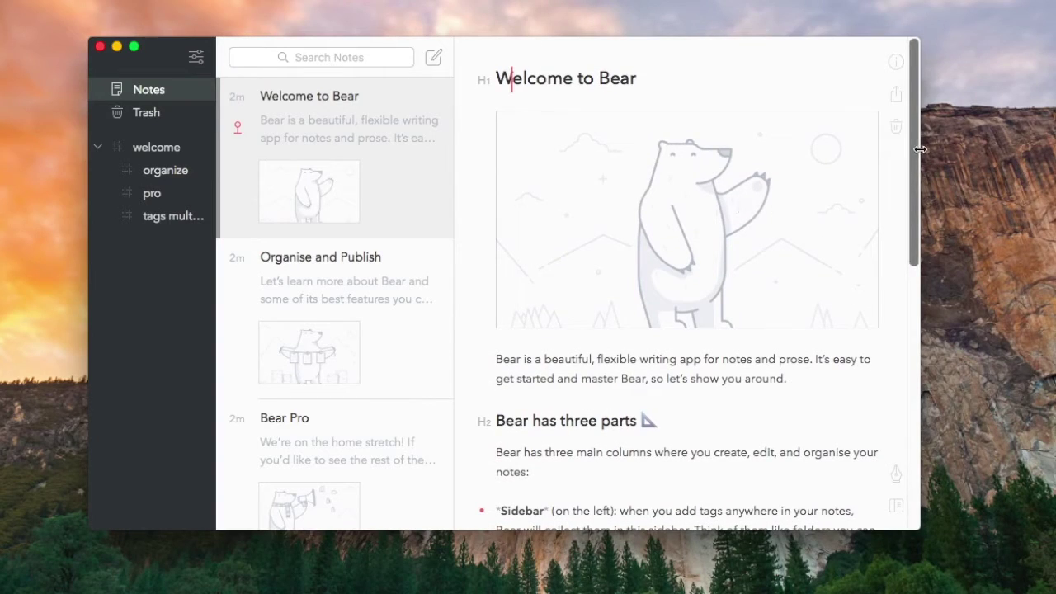
Share the note to Apple Notes as a new note with the comment 'Example'
{"action": "left_click", "coordinate": [897, 97]}
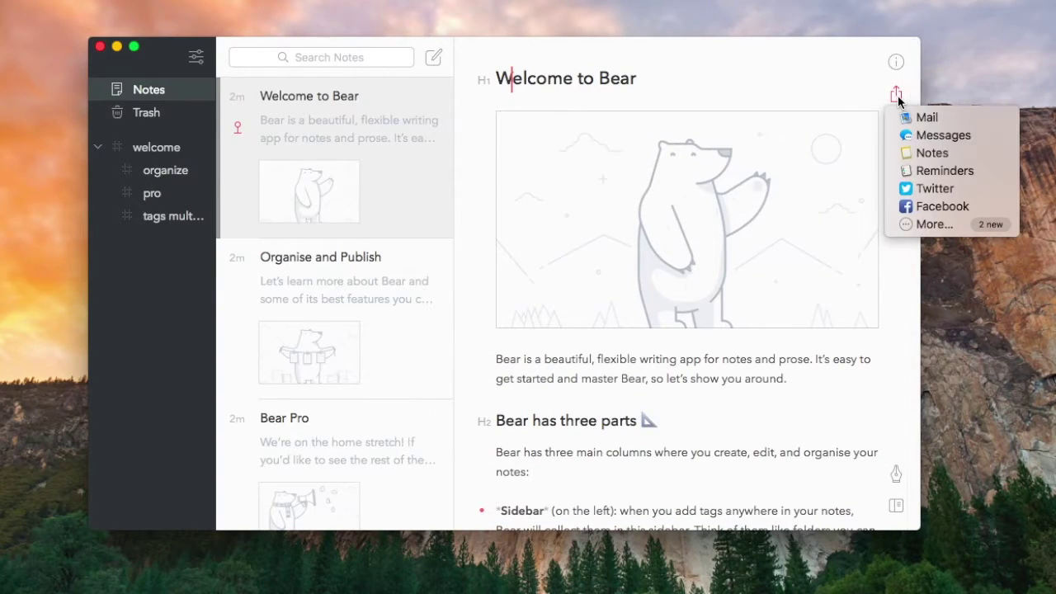
{"action": "left_click", "coordinate": [932, 153]}
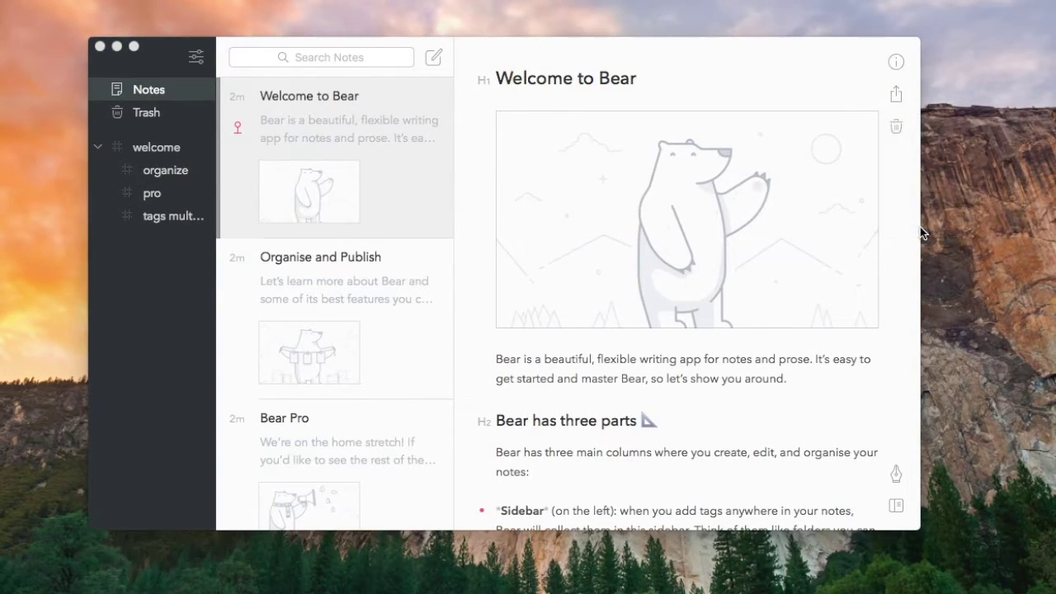
{"action": "type", "text": "Example"}
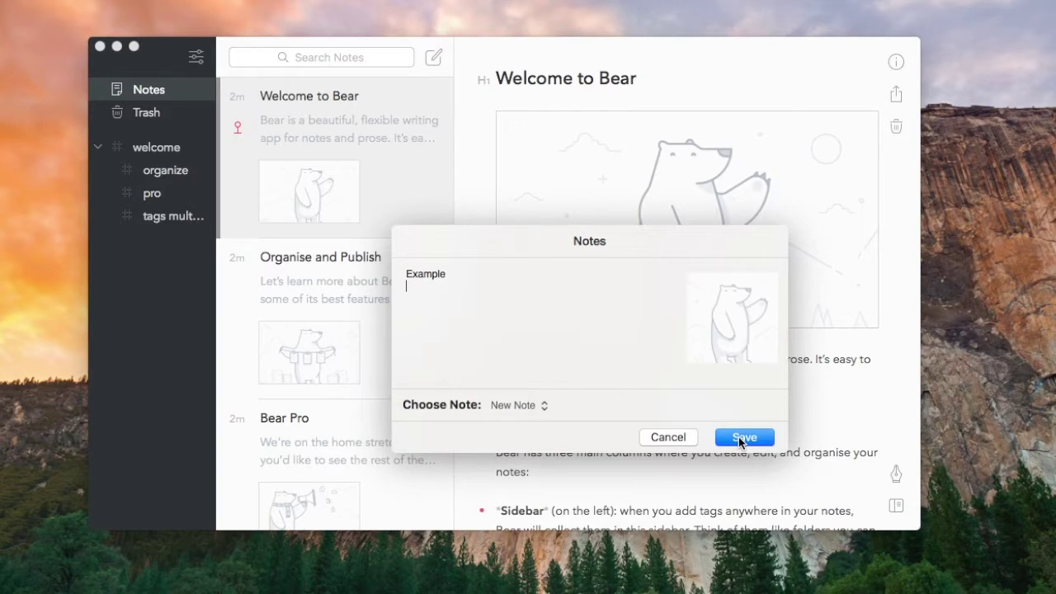
{"action": "left_click", "coordinate": [740, 442]}
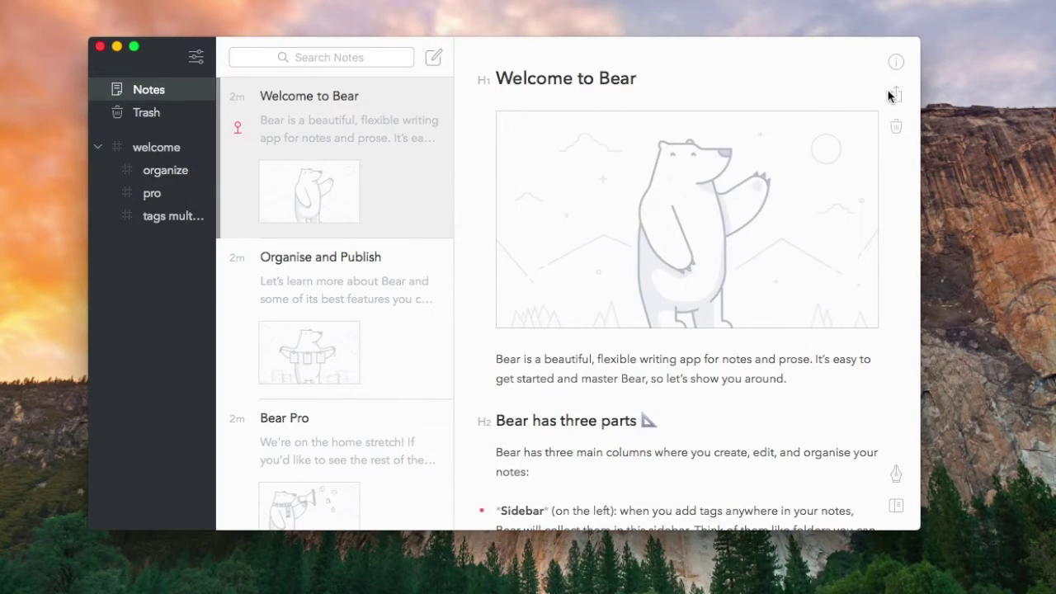
Delete the Welcome to Bear note, leaving Organise and Publish open in the editor
{"action": "left_click", "coordinate": [896, 127]}
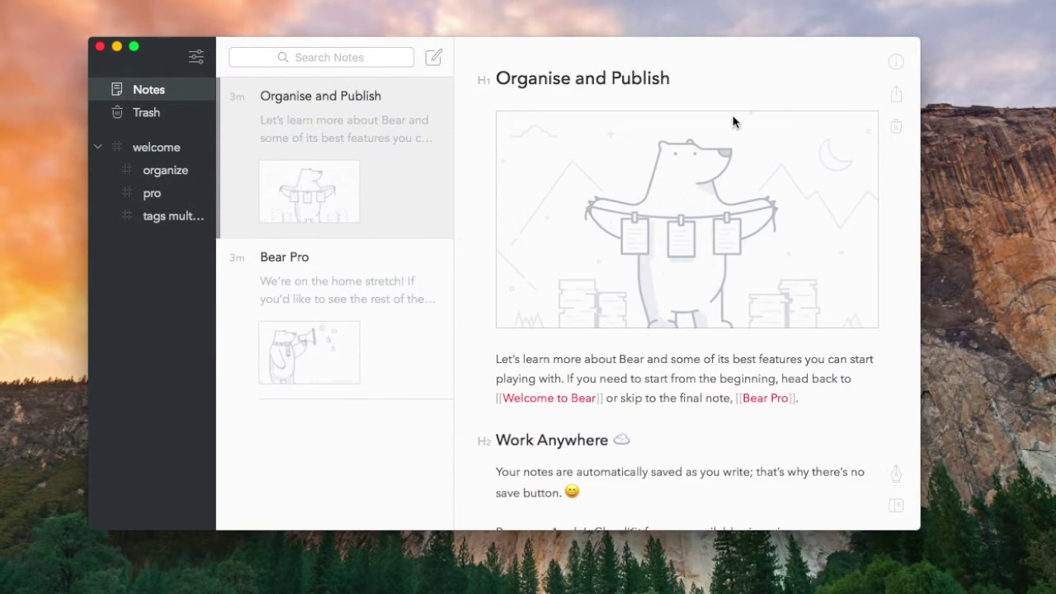
{"action": "scroll", "coordinate": [744, 328], "scroll_direction": "down", "scroll_amount": 5}
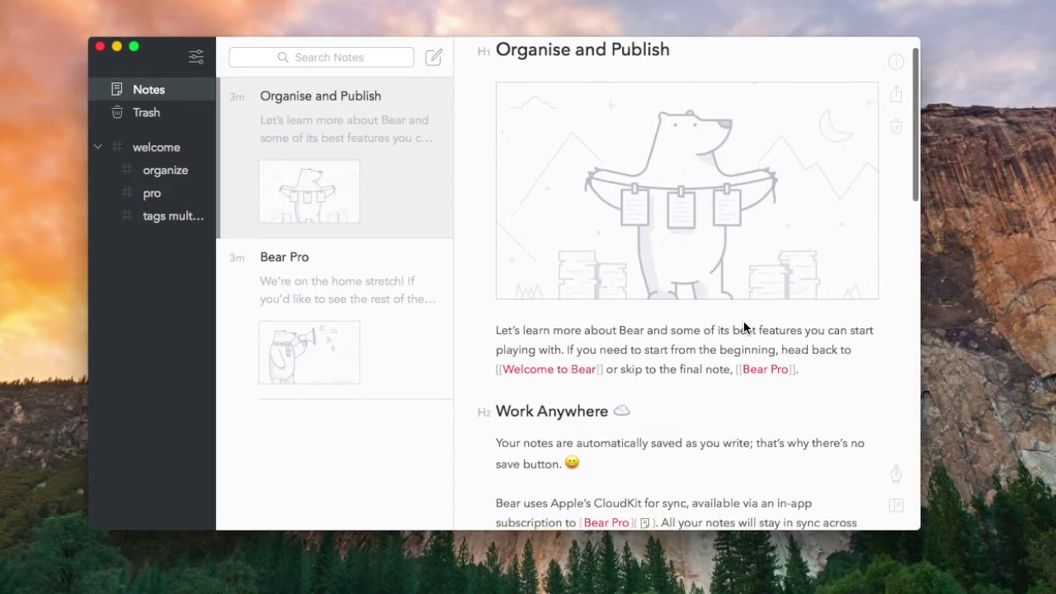
{"action": "left_click", "coordinate": [896, 475]}
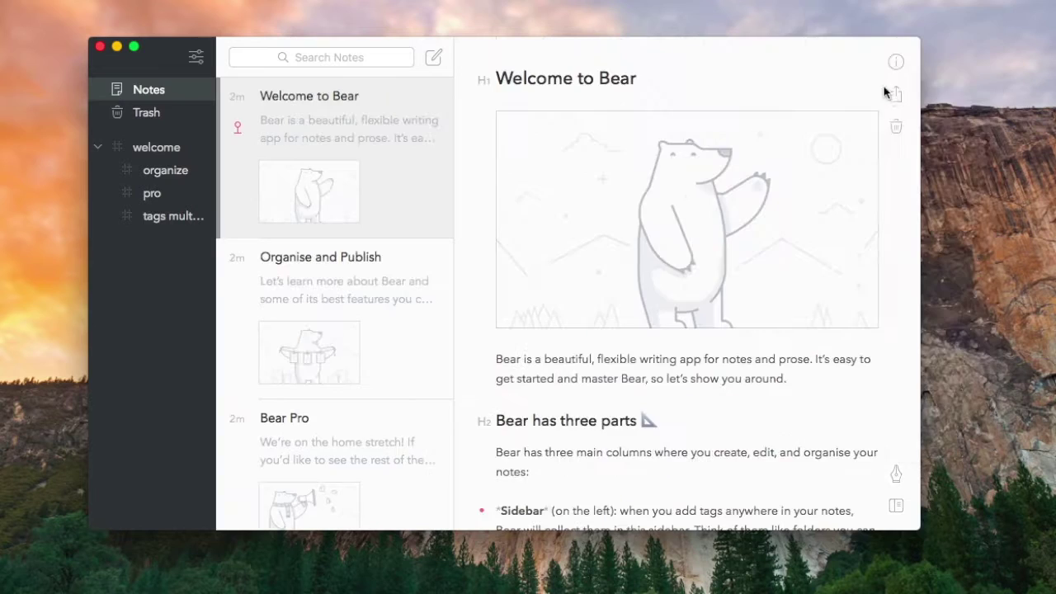
{"action": "left_click", "coordinate": [895, 126]}
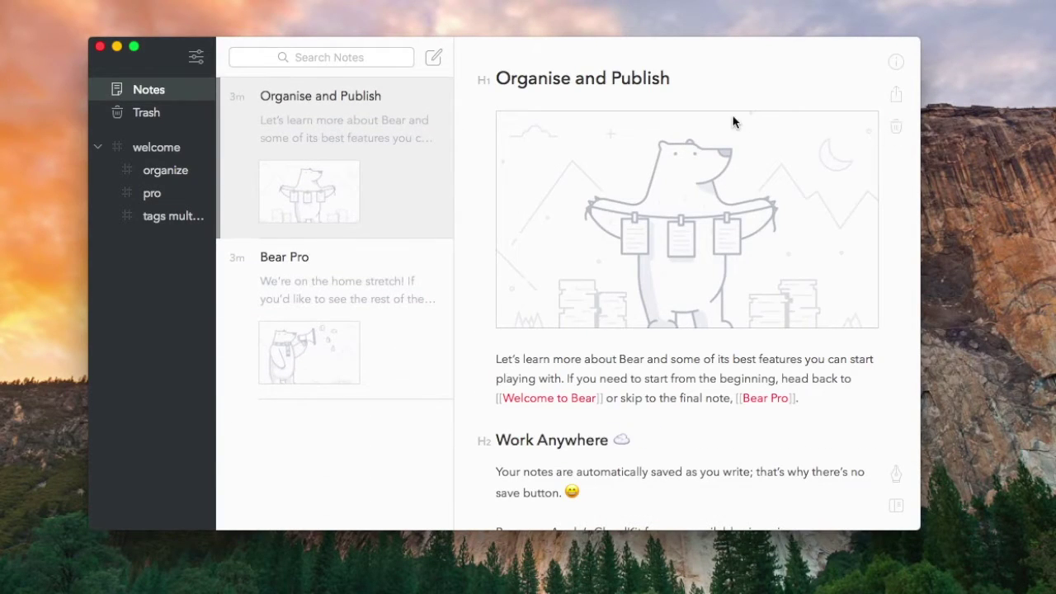
{"action": "scroll", "coordinate": [743, 327], "scroll_direction": "down", "scroll_amount": 5}
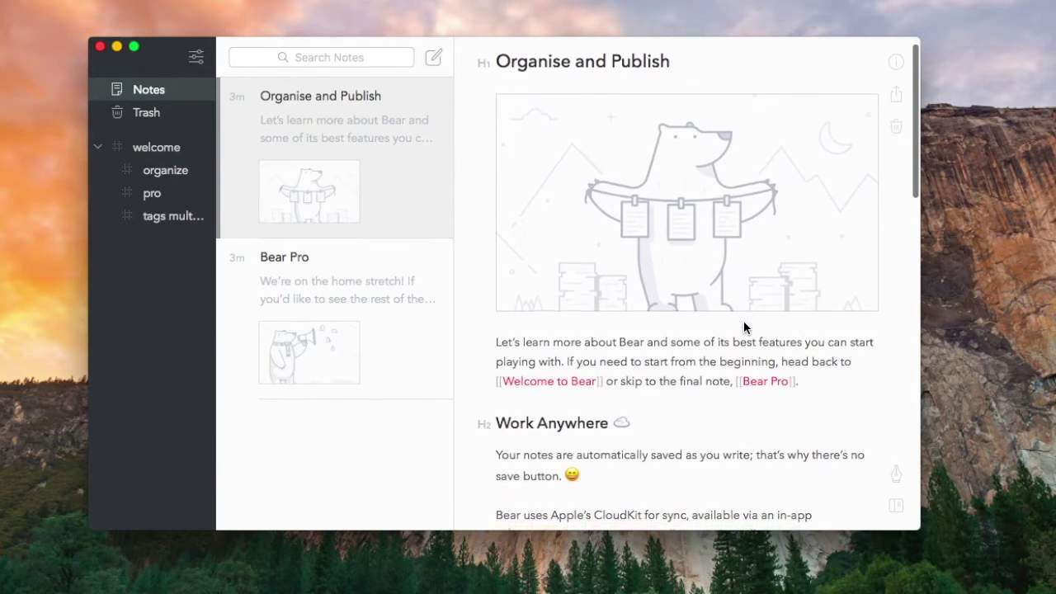
Show the formatting menu with headings, bold, lists, quotes and code over Organise and Publish
{"action": "left_click", "coordinate": [895, 475]}
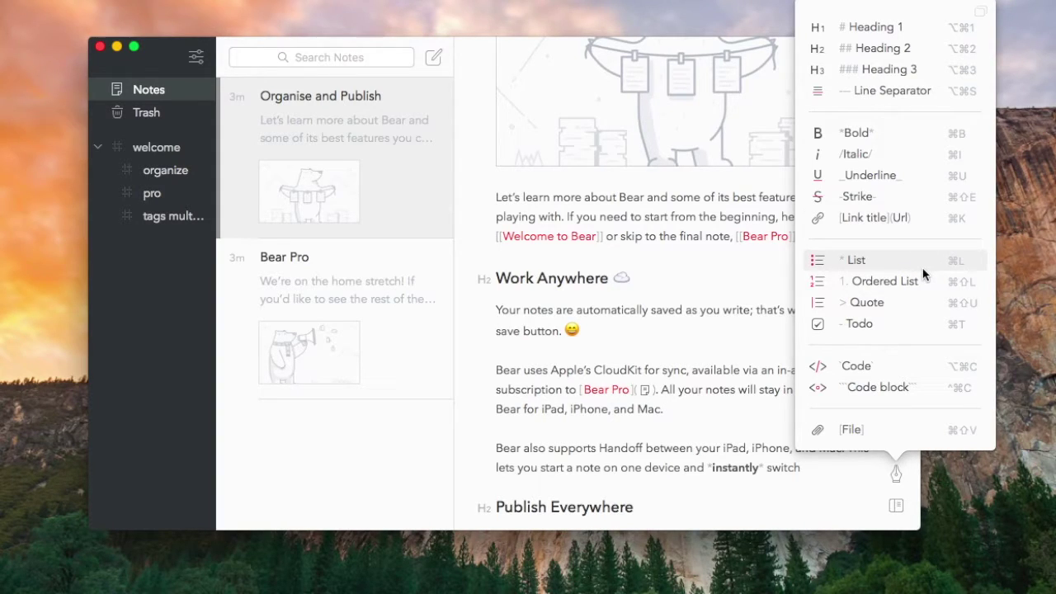
Insert the ice-cream photo IMG_7578.JPG at the end of the note
{"action": "left_click", "coordinate": [854, 428]}
{"action": "left_click", "coordinate": [837, 421]}
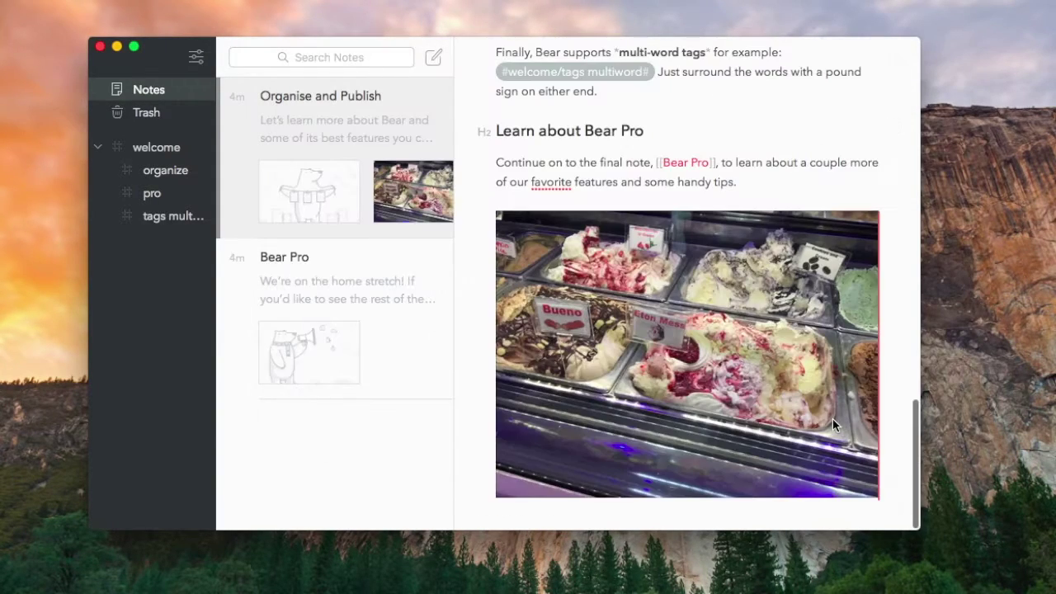
{"action": "scroll", "coordinate": [733, 285], "scroll_direction": "up", "scroll_amount": 2}
{"action": "scroll", "coordinate": [732, 286], "scroll_direction": "down", "scroll_amount": 3}
Open an enlarged Quick Look preview of the photo, then close it
{"action": "left_click", "coordinate": [773, 306]}
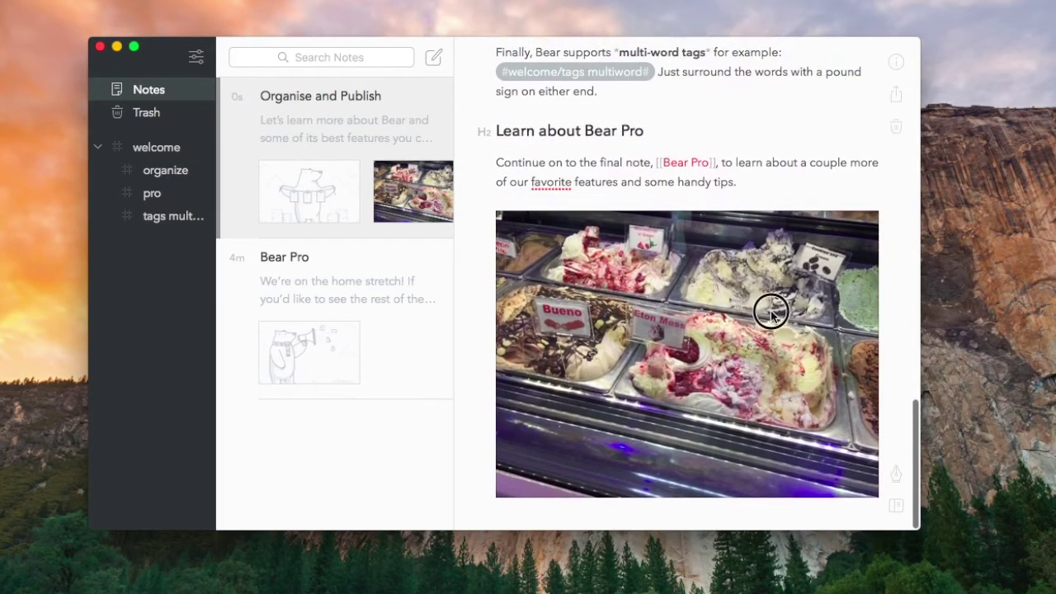
{"action": "double_click", "coordinate": [558, 243]}
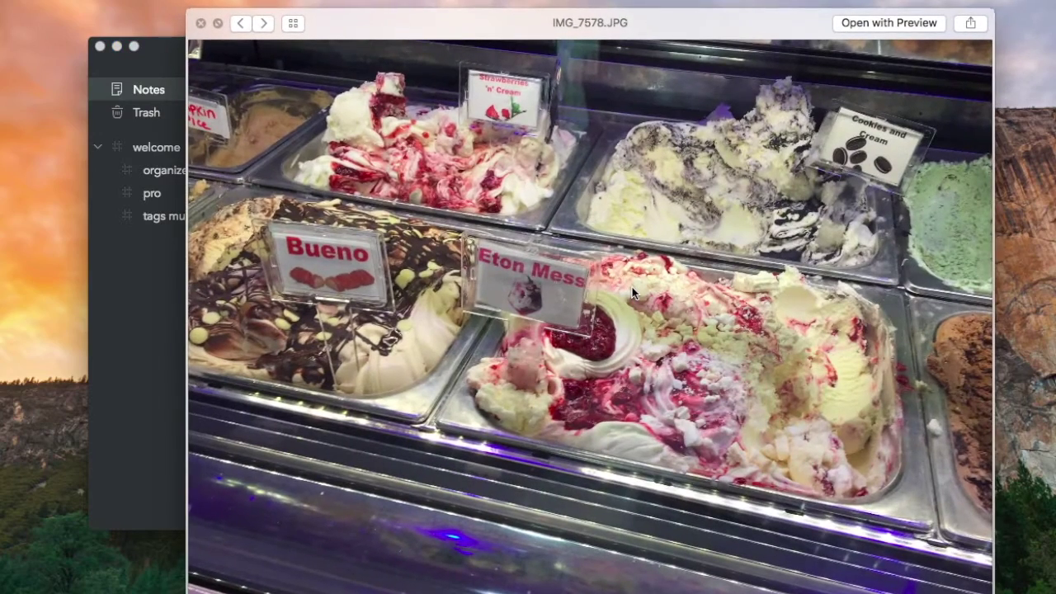
{"action": "left_click", "coordinate": [200, 24]}
Try the editor-only, three-pane and note-list-plus-editor window layouts
{"action": "left_click", "coordinate": [896, 505]}
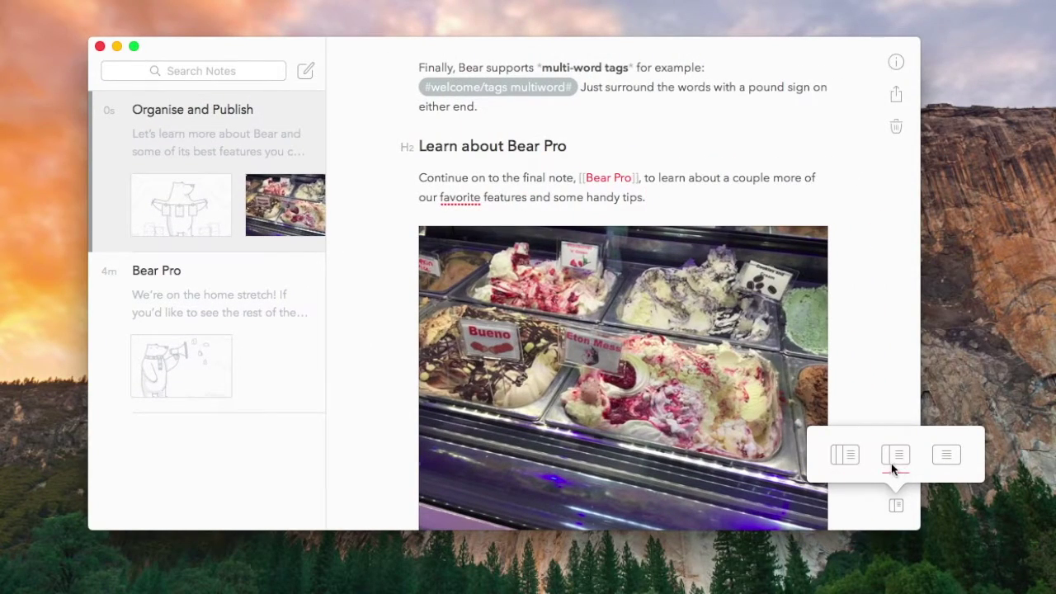
{"action": "left_click", "coordinate": [946, 458]}
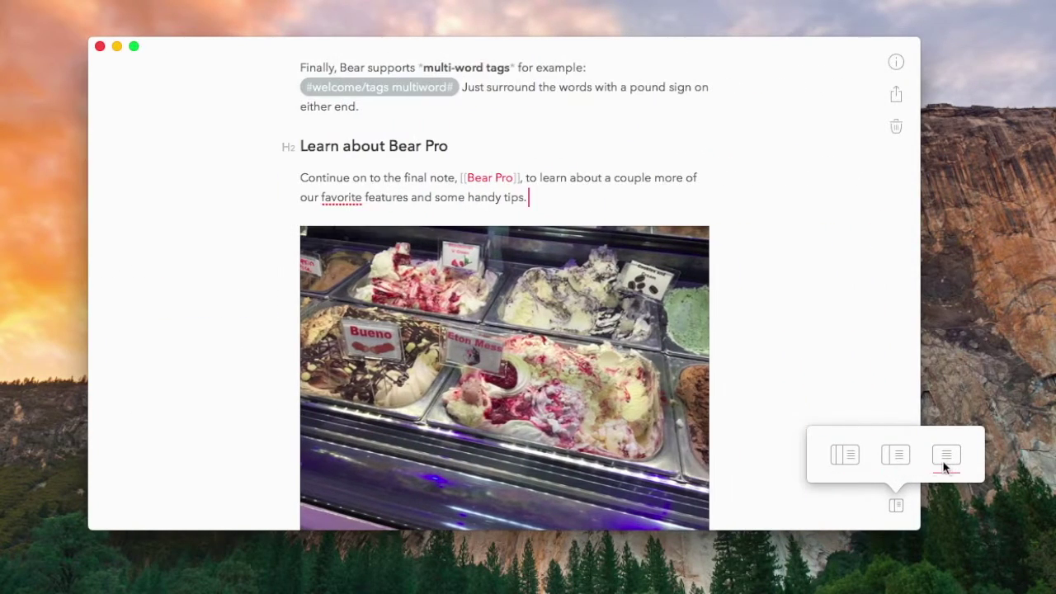
{"action": "left_click", "coordinate": [843, 456]}
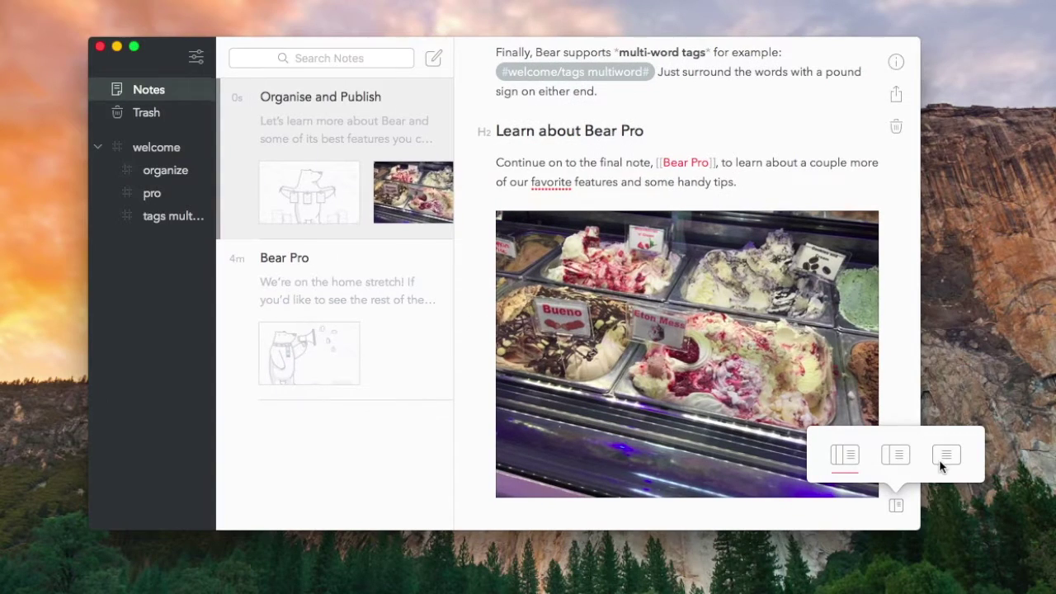
{"action": "left_click", "coordinate": [946, 454]}
{"action": "scroll", "coordinate": [616, 272], "scroll_direction": "up", "scroll_amount": 15}
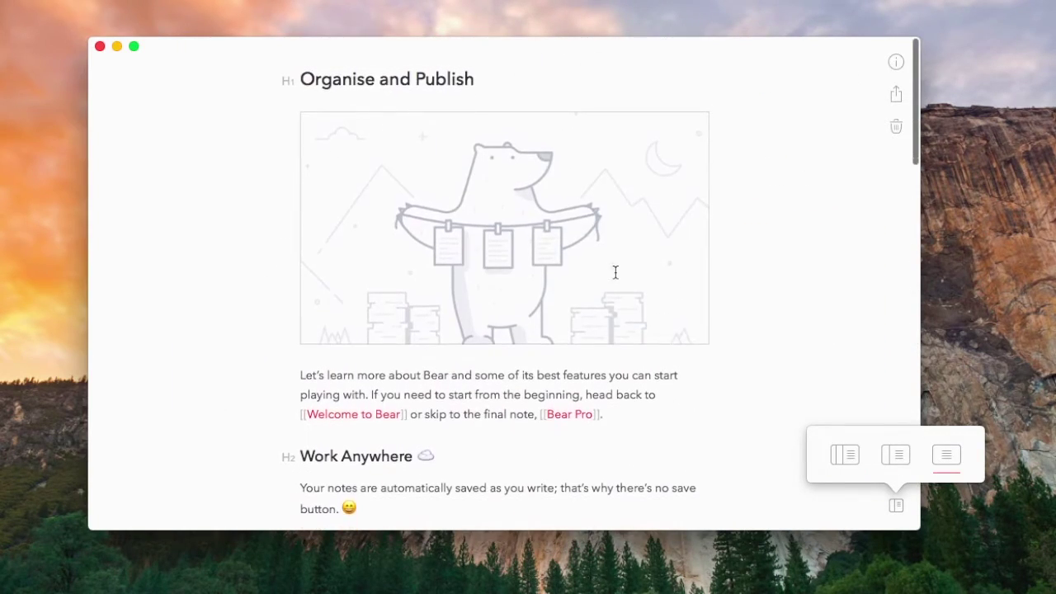
{"action": "left_click", "coordinate": [896, 454]}
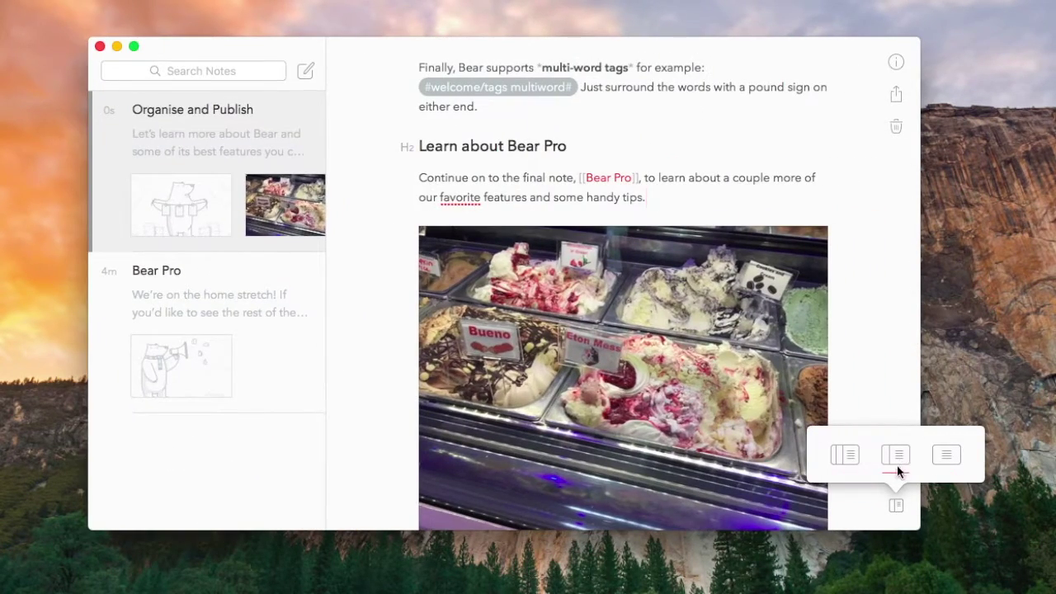
Toggle editor-only and three-pane layouts, ending on three panes at the Work Anywhere heading
{"action": "left_click", "coordinate": [945, 459]}
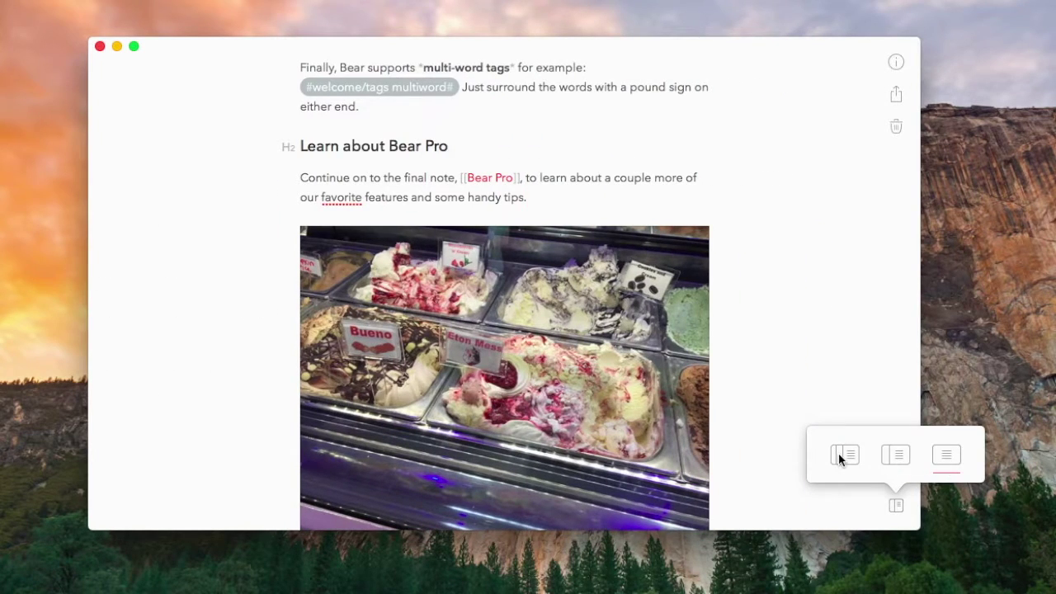
{"action": "left_click", "coordinate": [841, 458]}
{"action": "left_click", "coordinate": [945, 462]}
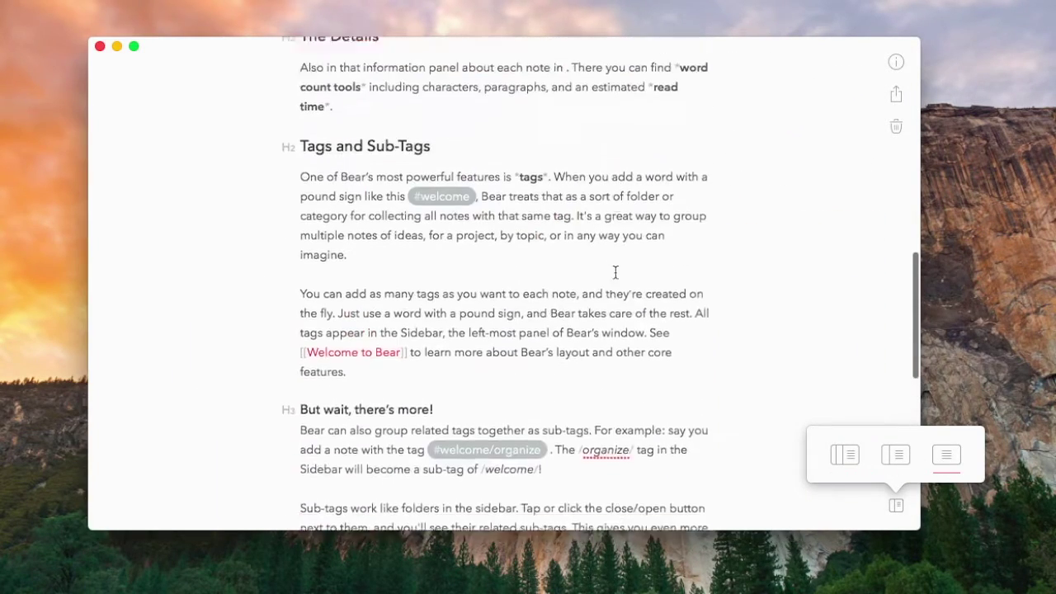
{"action": "scroll", "coordinate": [615, 272], "scroll_direction": "up", "scroll_amount": 15}
{"action": "left_click", "coordinate": [844, 454]}
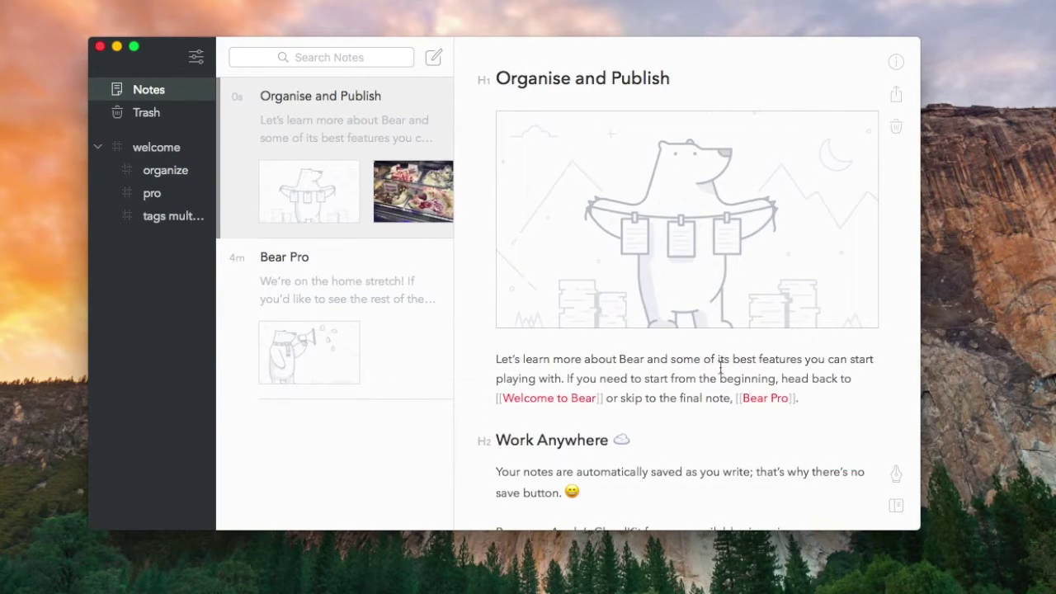
{"action": "scroll", "coordinate": [567, 290], "scroll_direction": "down", "scroll_amount": 3}
{"action": "left_click", "coordinate": [637, 315]}
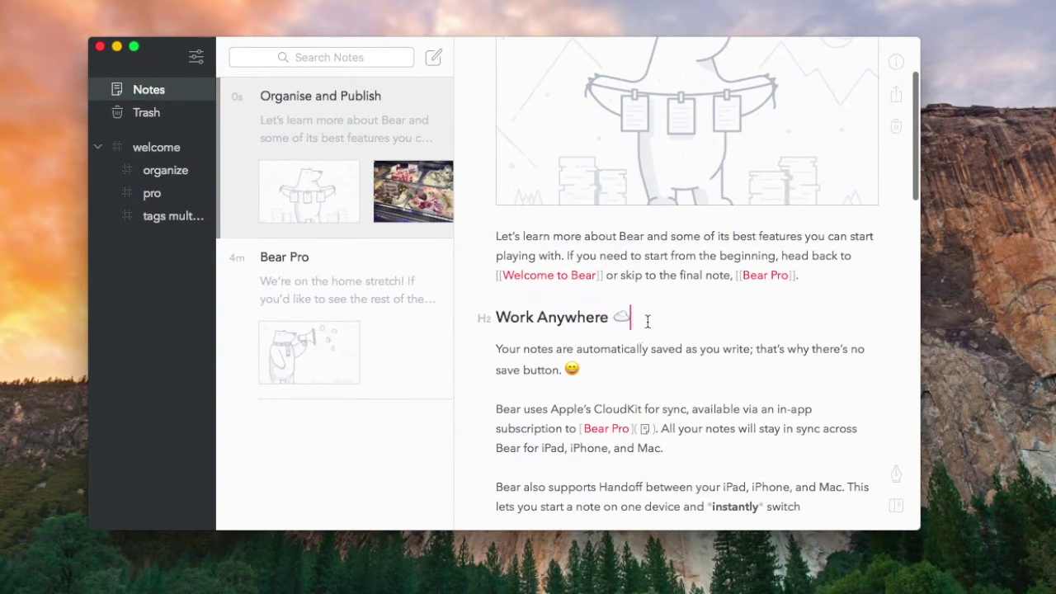
Shrink the Bear window and switch to the editor-only layout
{"action": "double_click", "coordinate": [637, 315]}
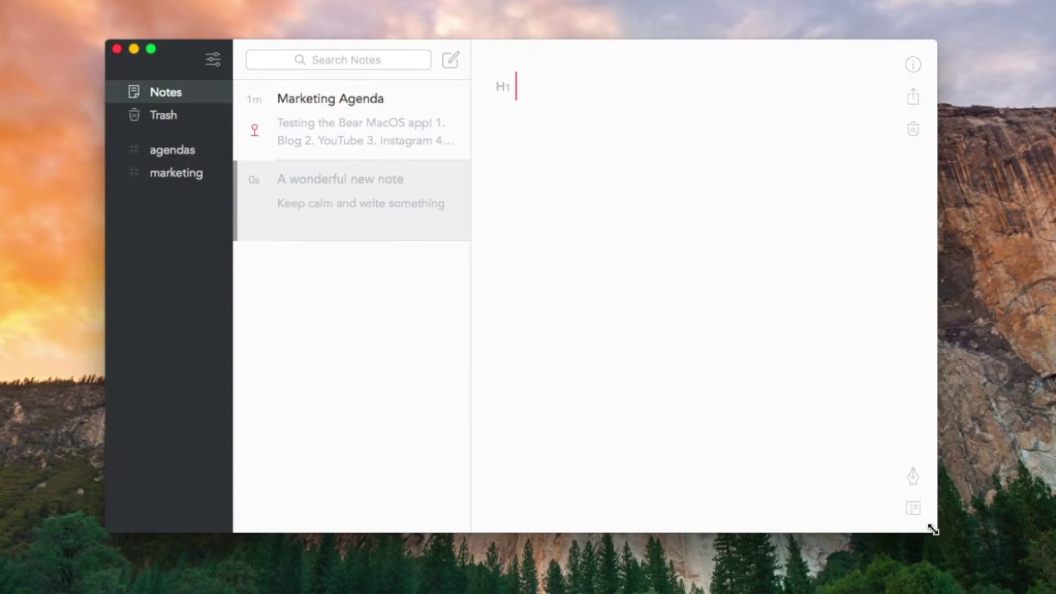
{"action": "left_click_drag", "start_coordinate": [931, 528], "coordinate": [1017, 260]}
{"action": "left_click", "coordinate": [992, 412]}
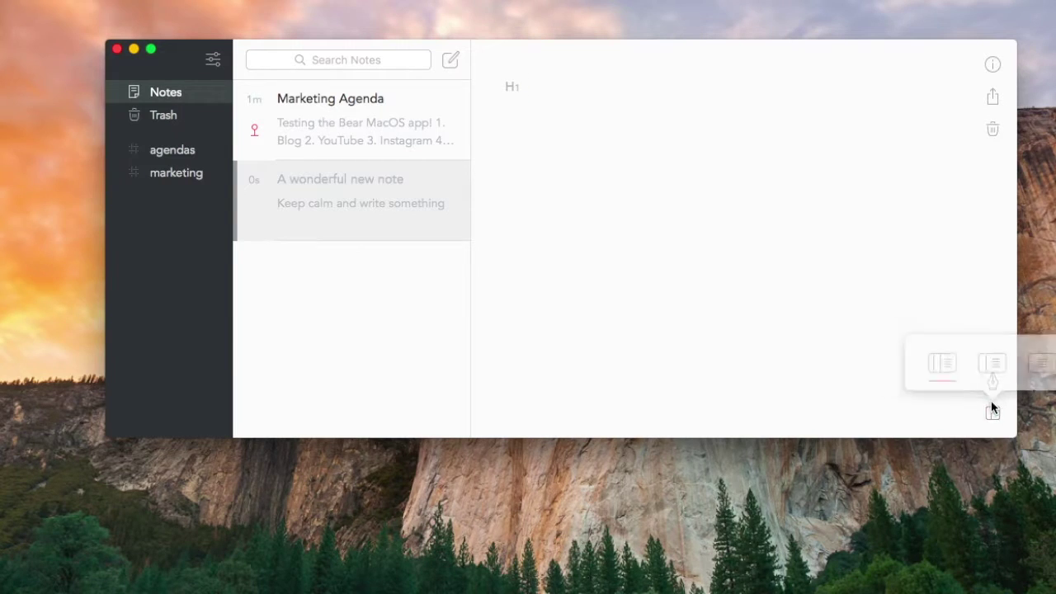
{"action": "left_click", "coordinate": [1043, 362]}
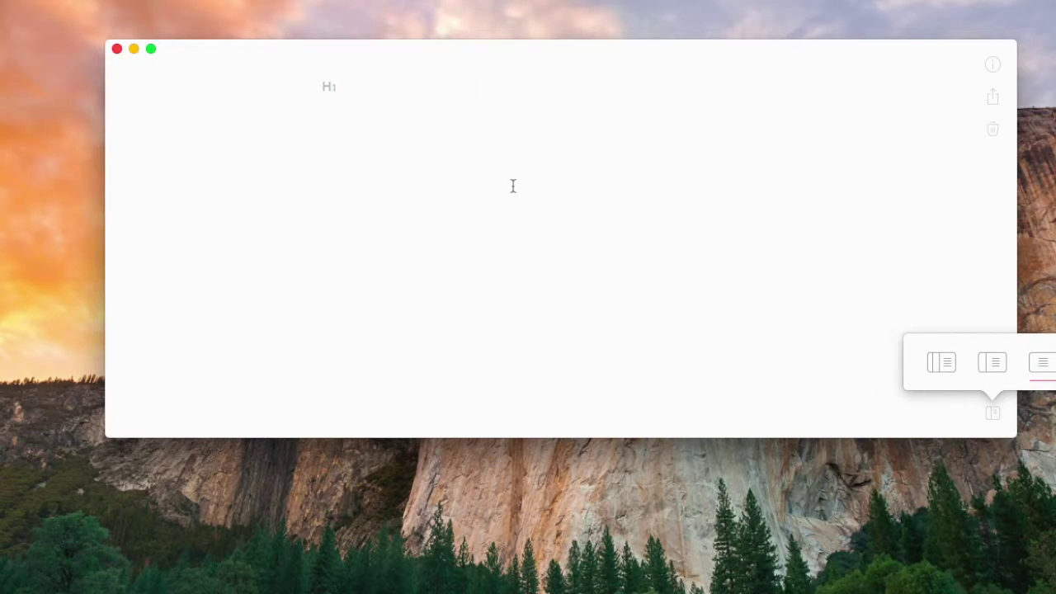
Type the heading 'Writing a story' with the line 'Looks super good on' beneath it
{"action": "type", "text": "Writing a story"}
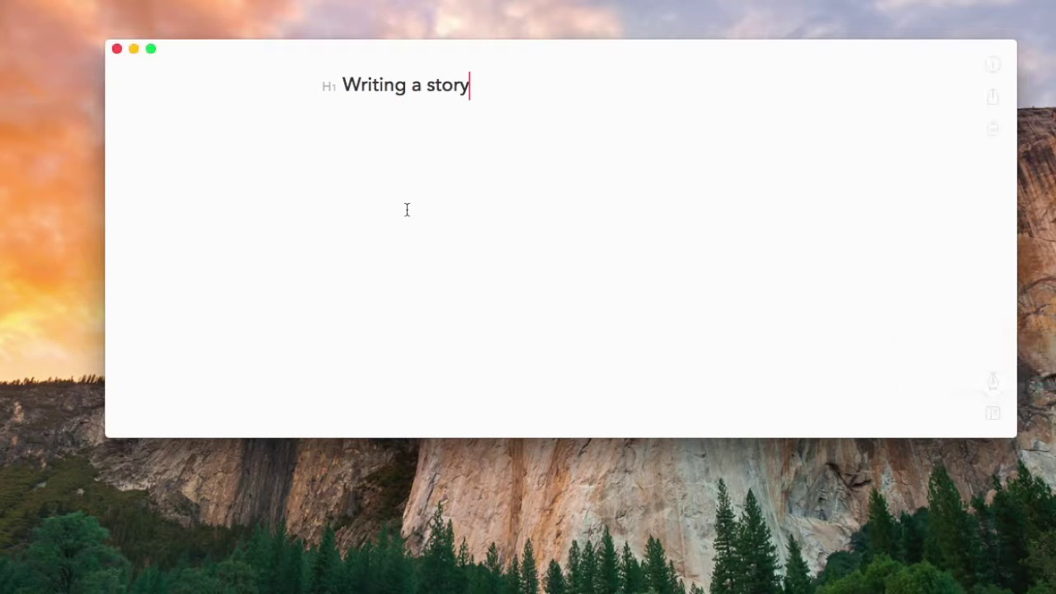
{"action": "key", "text": "Return"}
{"action": "type", "text": "Looks super fo"}
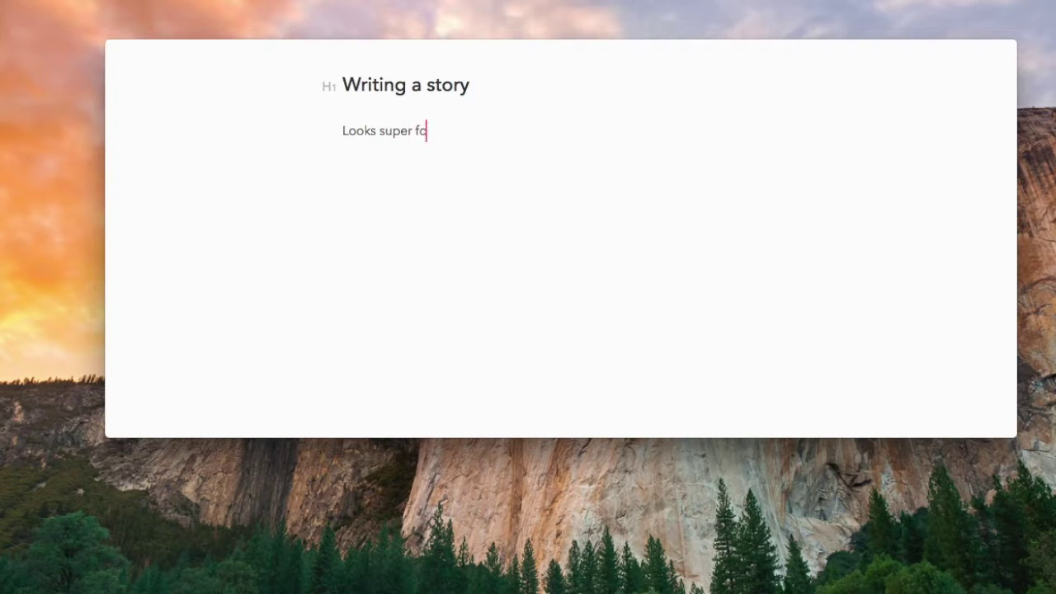
{"action": "key", "text": "BackSpace"}
{"action": "key", "text": "BackSpace"}
{"action": "type", "text": "good on"}
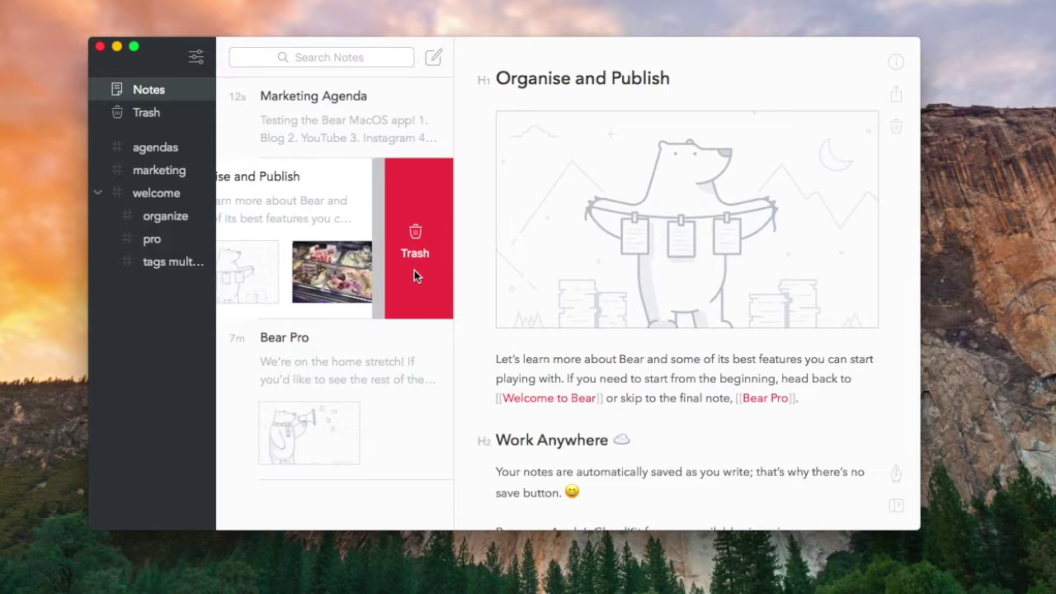
Swipe across note rows to reveal the pin, unpin and trash actions
{"action": "scroll", "coordinate": [414, 269], "scroll_direction": "left", "scroll_amount": 3}
{"action": "scroll", "coordinate": [414, 270], "scroll_direction": "right", "scroll_amount": 3}
{"action": "scroll", "coordinate": [304, 237], "scroll_direction": "left", "scroll_amount": 5}
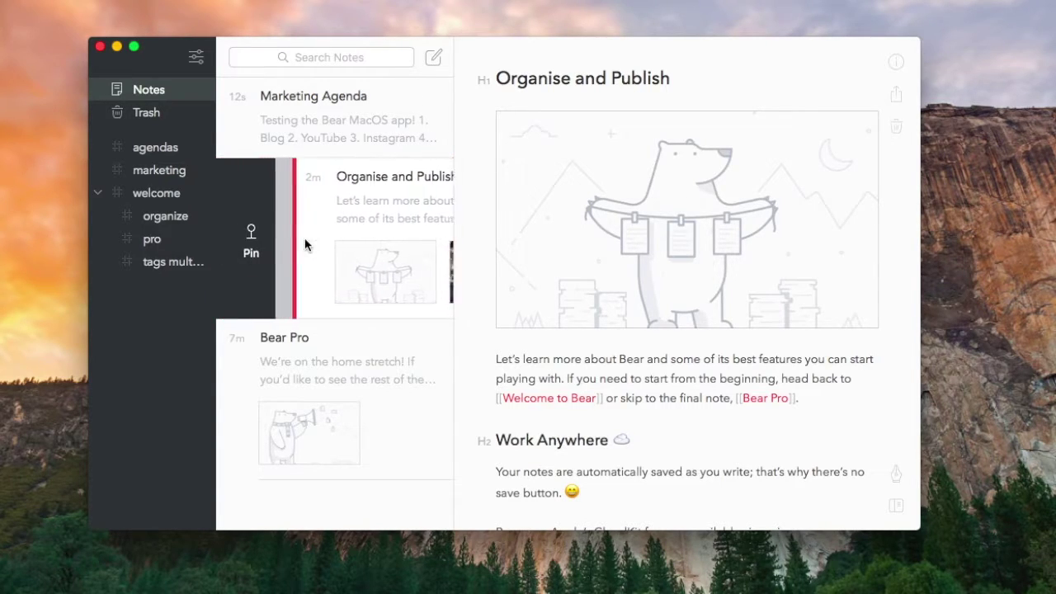
{"action": "scroll", "coordinate": [305, 237], "scroll_direction": "left", "scroll_amount": 5}
{"action": "scroll", "coordinate": [275, 159], "scroll_direction": "left", "scroll_amount": 5}
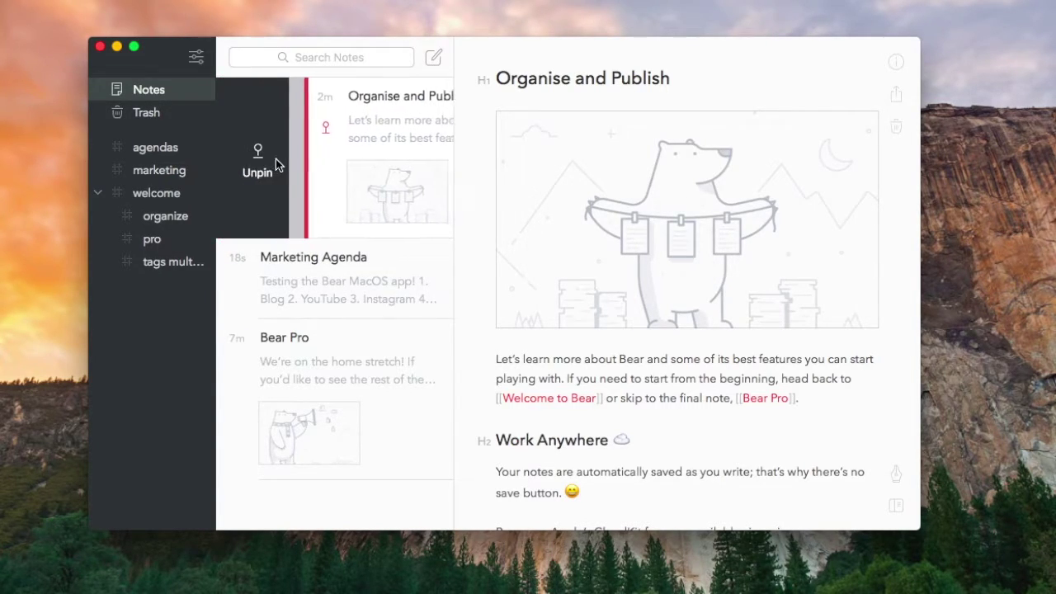
{"action": "scroll", "coordinate": [275, 162], "scroll_direction": "left", "scroll_amount": 5}
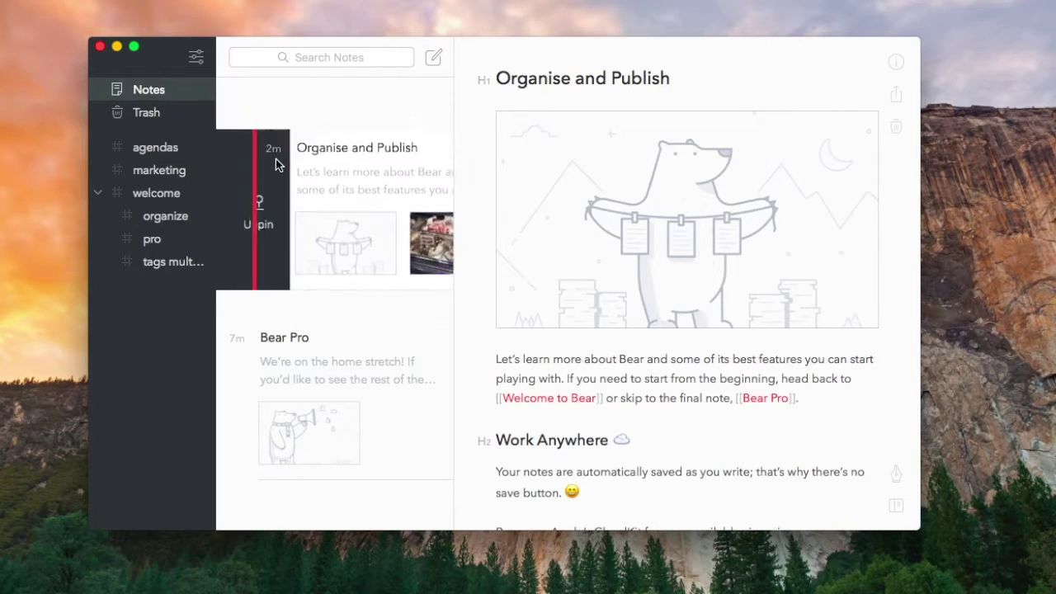
{"action": "scroll", "coordinate": [299, 106], "scroll_direction": "left", "scroll_amount": 3}
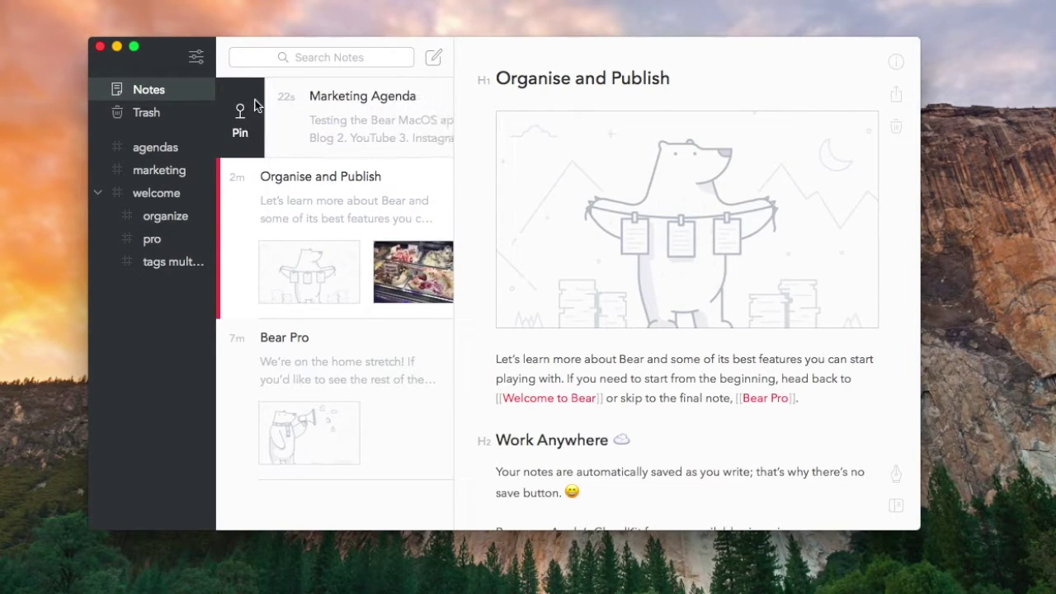
{"action": "scroll", "coordinate": [388, 172], "scroll_direction": "right", "scroll_amount": 4}
{"action": "scroll", "coordinate": [274, 110], "scroll_direction": "left", "scroll_amount": 5}
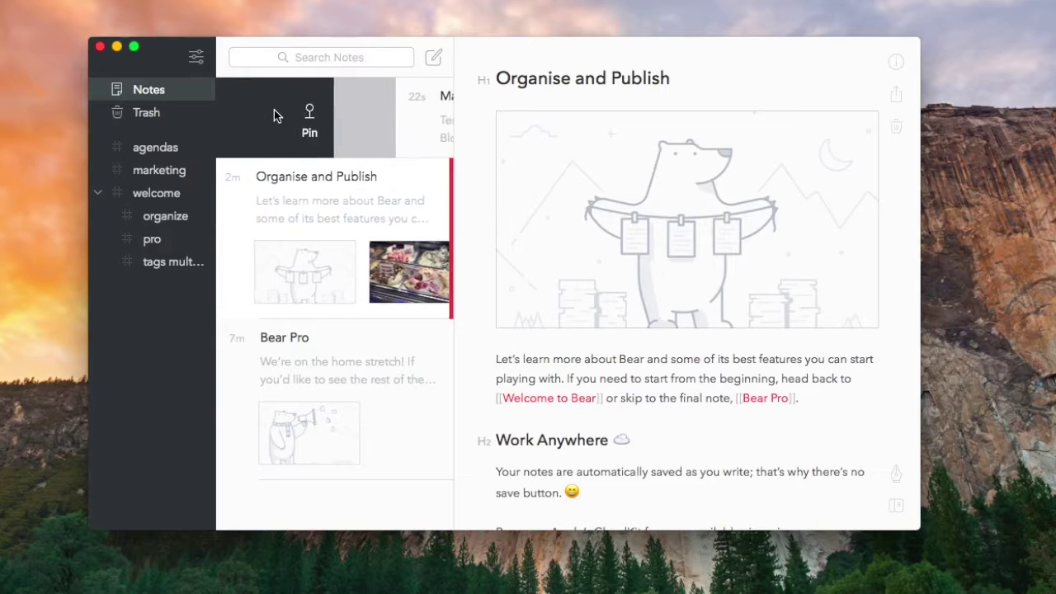
{"action": "scroll", "coordinate": [274, 109], "scroll_direction": "left", "scroll_amount": 4}
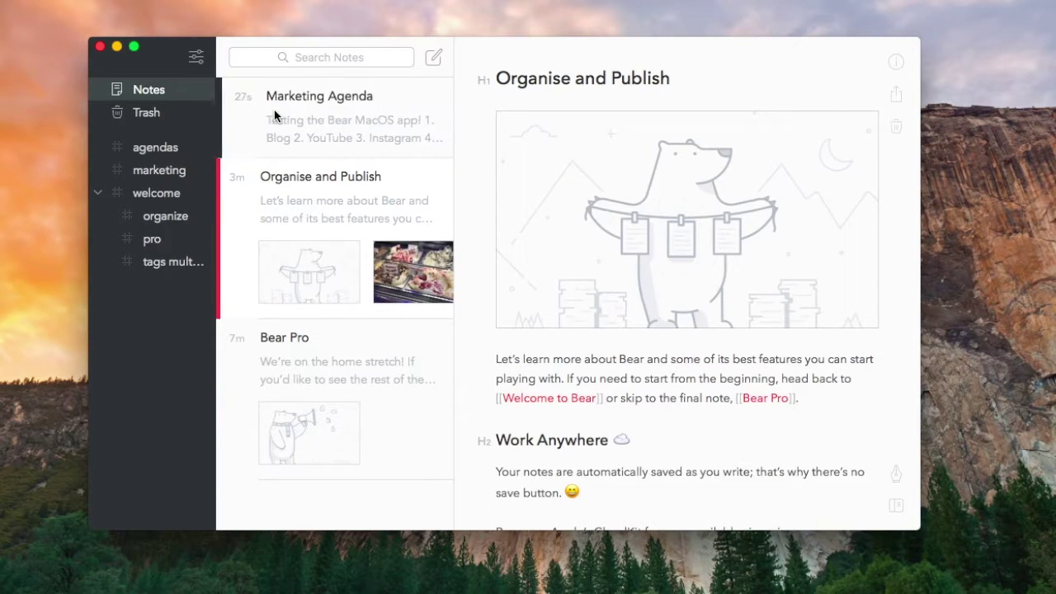
{"action": "scroll", "coordinate": [253, 108], "scroll_direction": "left", "scroll_amount": 5}
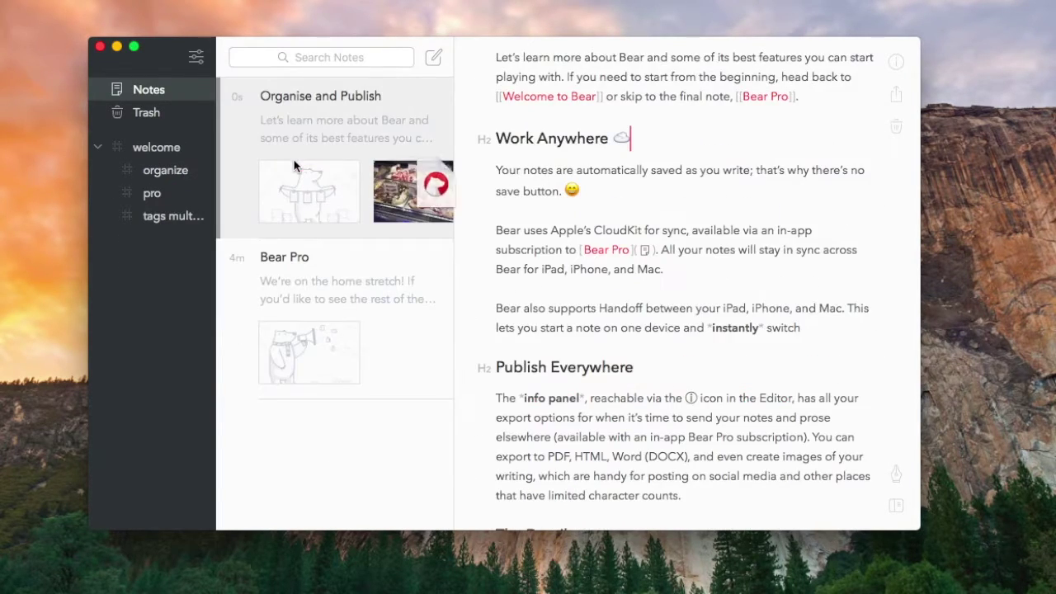
View Copy As in the Organise and Publish note's context menu, then show General preferences
{"action": "left_click", "coordinate": [358, 134]}
{"action": "right_click", "coordinate": [258, 116]}
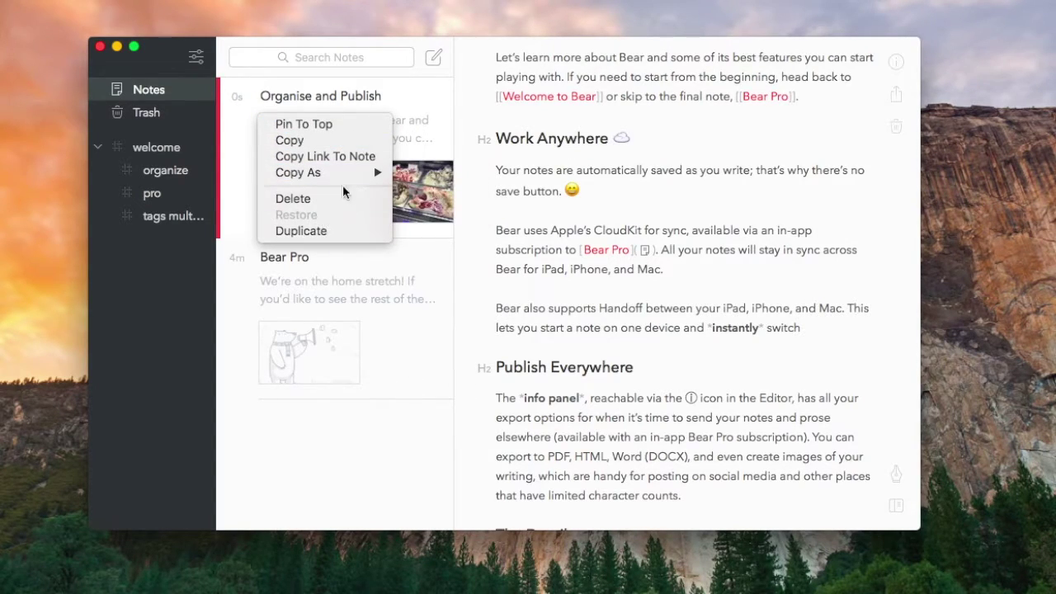
{"action": "mouse_move", "coordinate": [342, 174]}
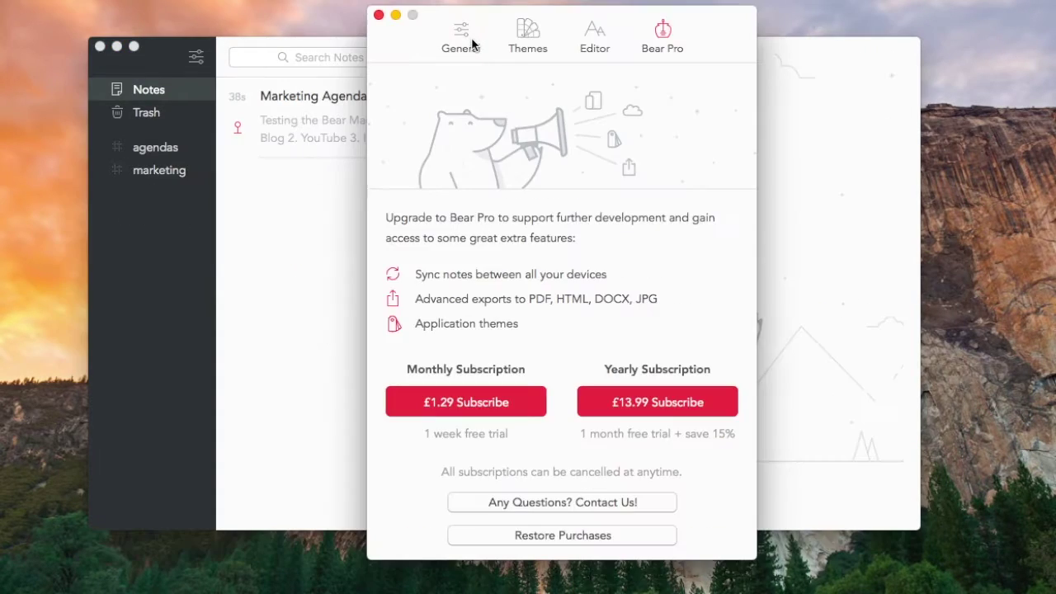
{"action": "left_click", "coordinate": [468, 37]}
Record ⇧⌘B to open the main window and ⇧⌘N to create a new note
{"action": "left_click", "coordinate": [486, 218]}
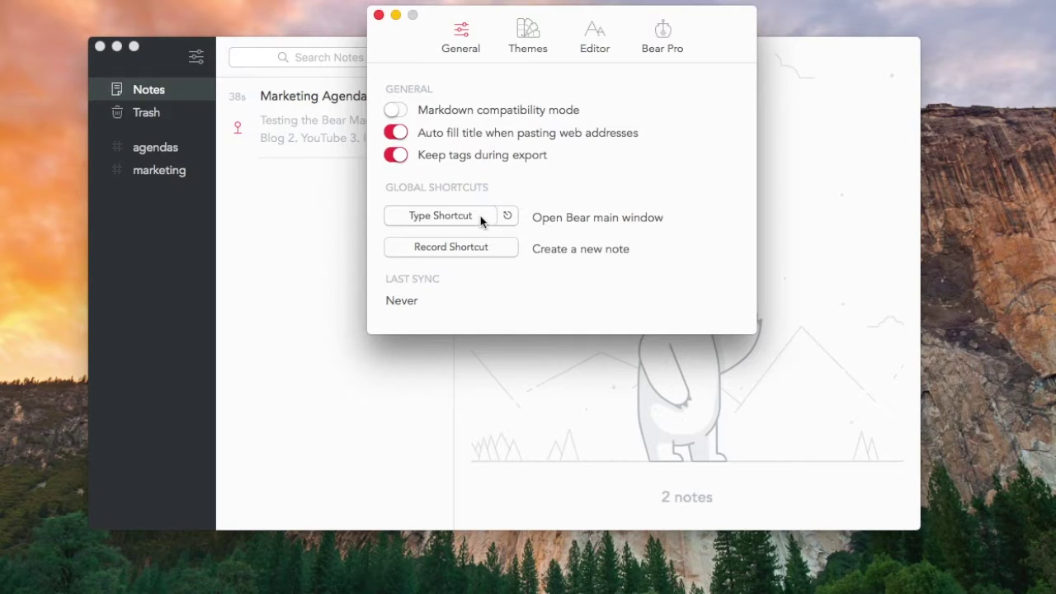
{"action": "key", "text": "super+b"}
{"action": "left_click", "coordinate": [691, 231]}
{"action": "key", "text": "super"}
{"action": "key", "text": "shift+super+b"}
{"action": "left_click", "coordinate": [453, 249]}
{"action": "key", "text": "shift+super+n"}
{"action": "left_click", "coordinate": [556, 278]}
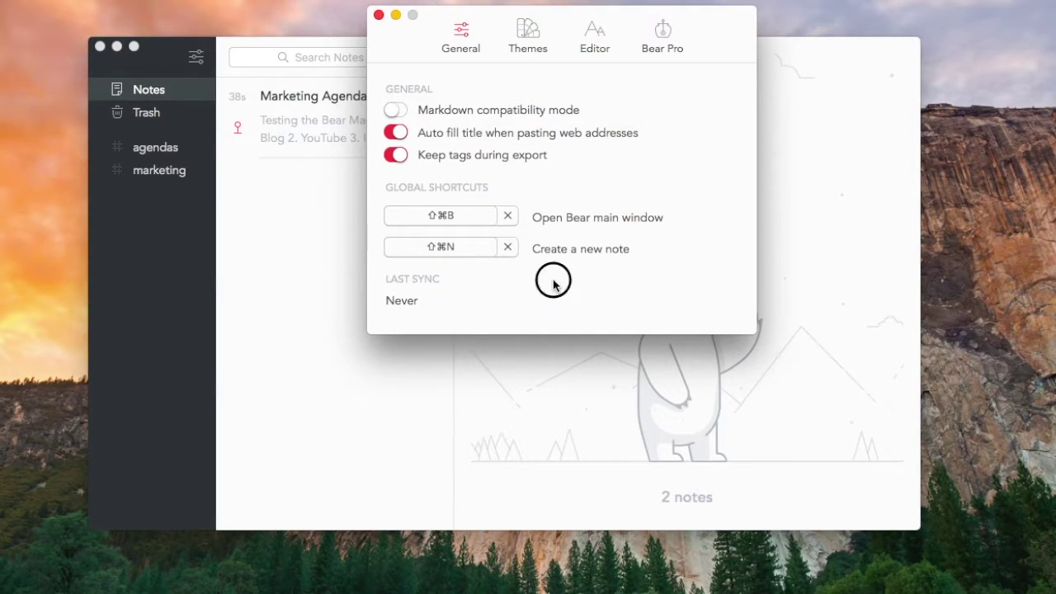
Toggle Markdown compatibility mode on and off, then browse the available themes
{"action": "left_click", "coordinate": [394, 111]}
{"action": "left_click", "coordinate": [394, 111]}
{"action": "left_click", "coordinate": [528, 37]}
{"action": "scroll", "coordinate": [586, 307], "scroll_direction": "down", "scroll_amount": 5}
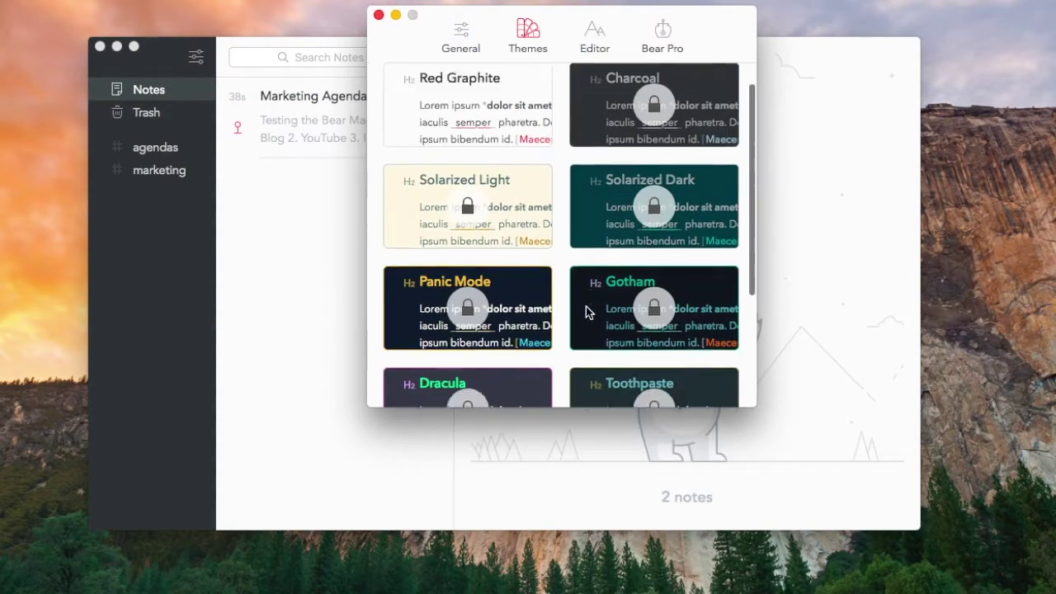
{"action": "scroll", "coordinate": [587, 308], "scroll_direction": "up", "scroll_amount": 5}
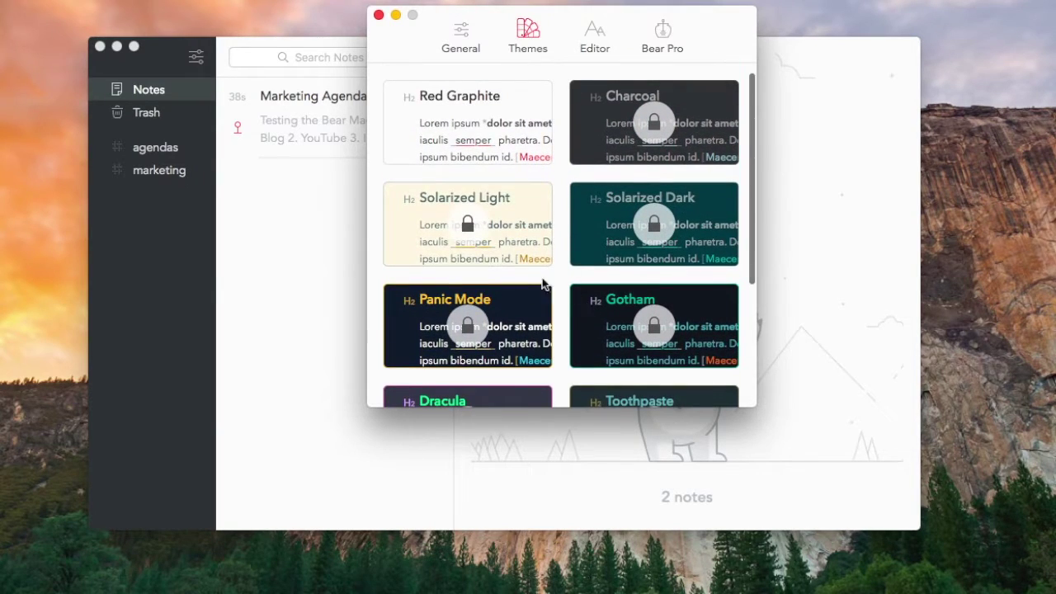
Try Helvetica Neue as the editor font, then settle on Avenir Next
{"action": "left_click", "coordinate": [595, 37]}
{"action": "left_click", "coordinate": [467, 97]}
{"action": "left_click", "coordinate": [464, 103]}
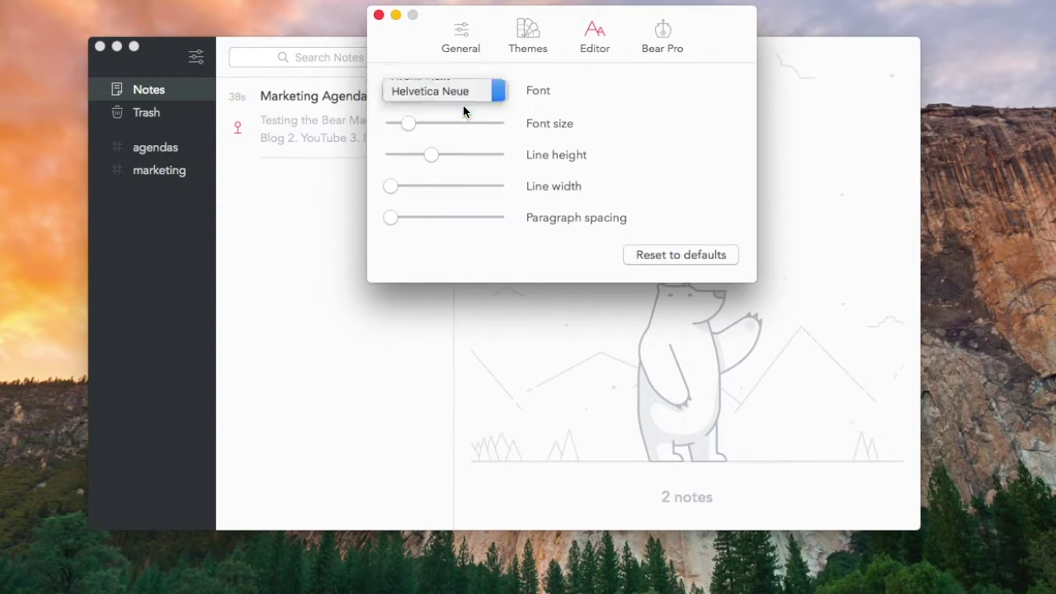
{"action": "left_click", "coordinate": [464, 90]}
{"action": "left_click", "coordinate": [461, 75]}
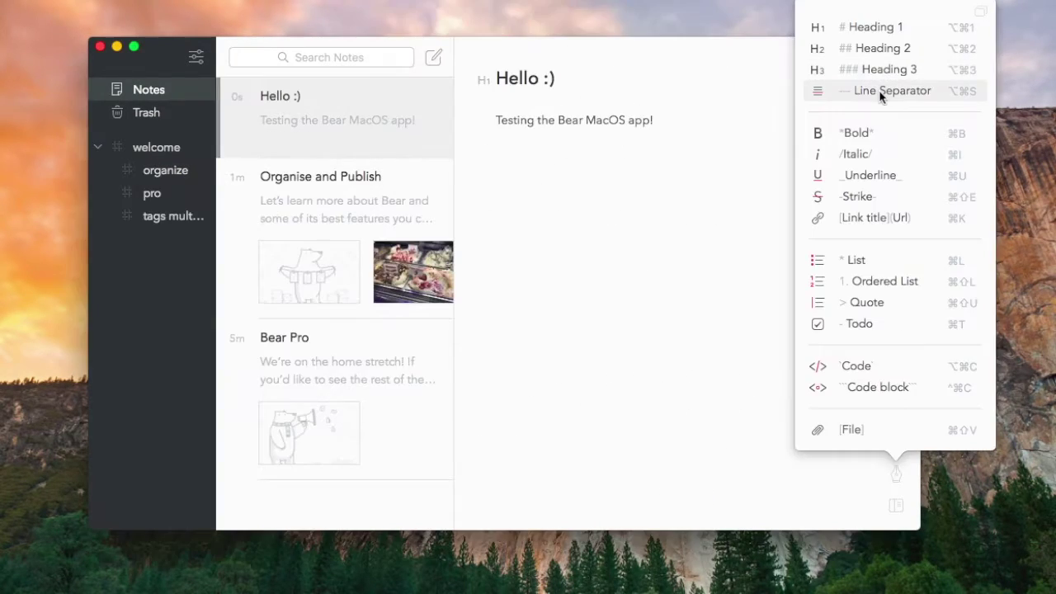
Insert a line separator below the Hello note's text and start a line beneath it
{"action": "left_click", "coordinate": [879, 94]}
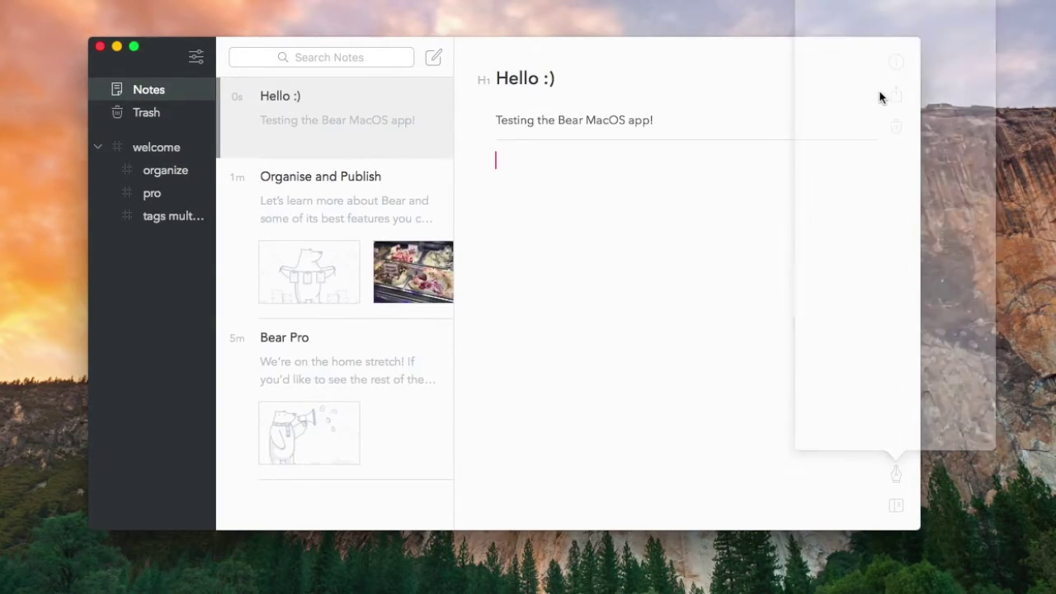
{"action": "left_click", "coordinate": [896, 474]}
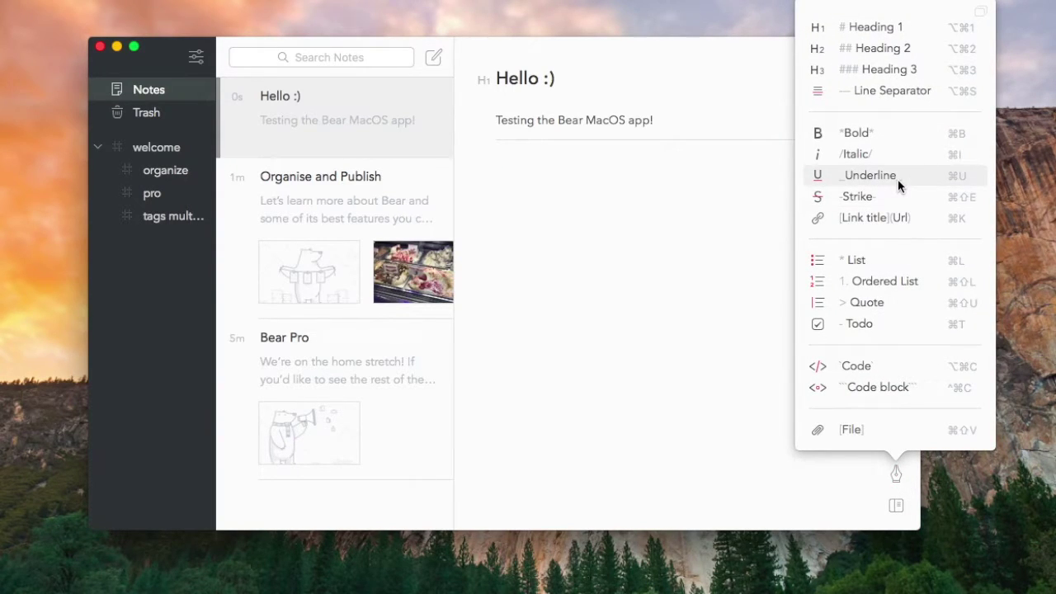
{"action": "left_click", "coordinate": [725, 186]}
Type 'Hello', then search the App Store for 'ulysses' and open the Ulysses page
{"action": "type", "text": "Hell"}
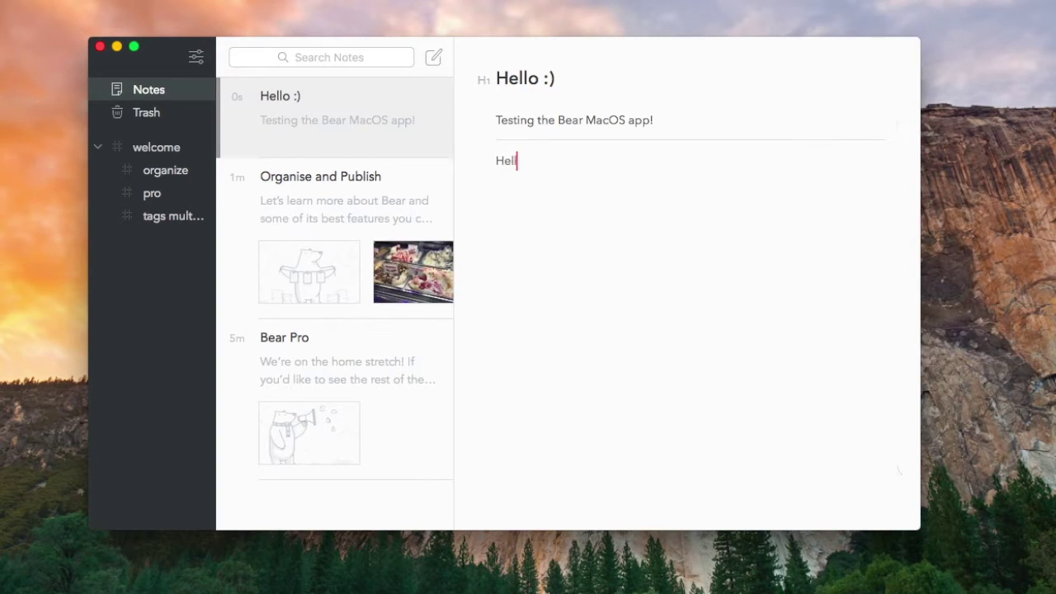
{"action": "type", "text": "o"}
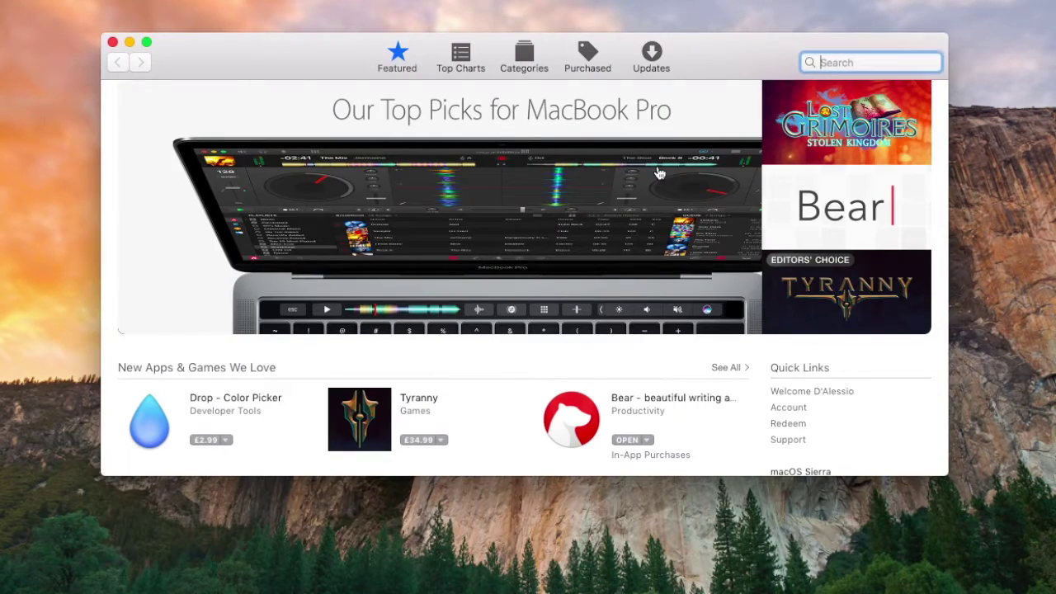
{"action": "type", "text": "ulysses"}
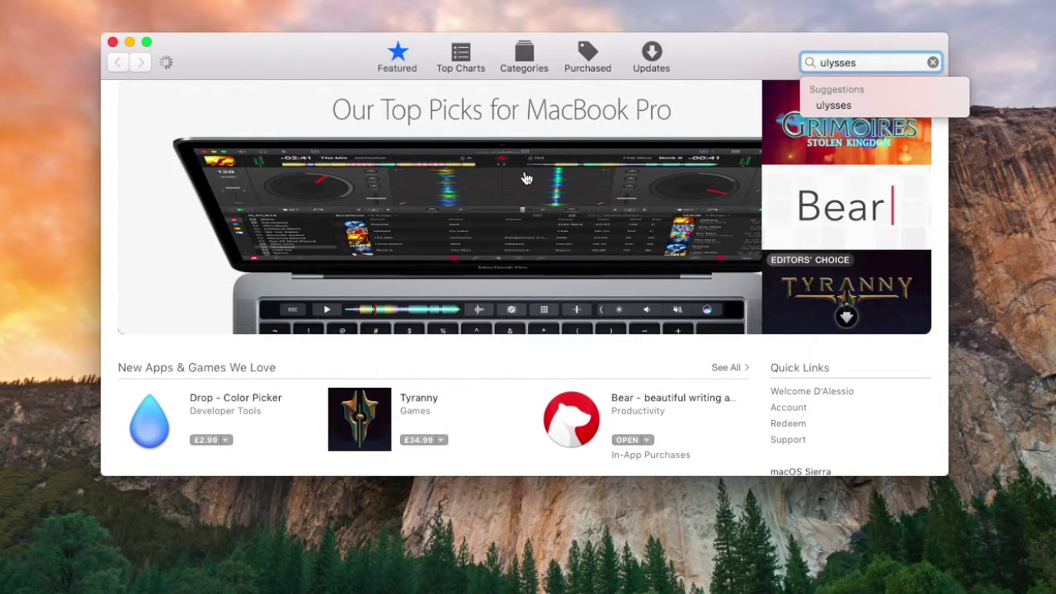
{"action": "key", "text": "Down"}
{"action": "key", "text": "Return"}
Make the App Store window taller and show the second Ulysses screenshot
{"action": "scroll", "coordinate": [503, 243], "scroll_direction": "down", "scroll_amount": 10}
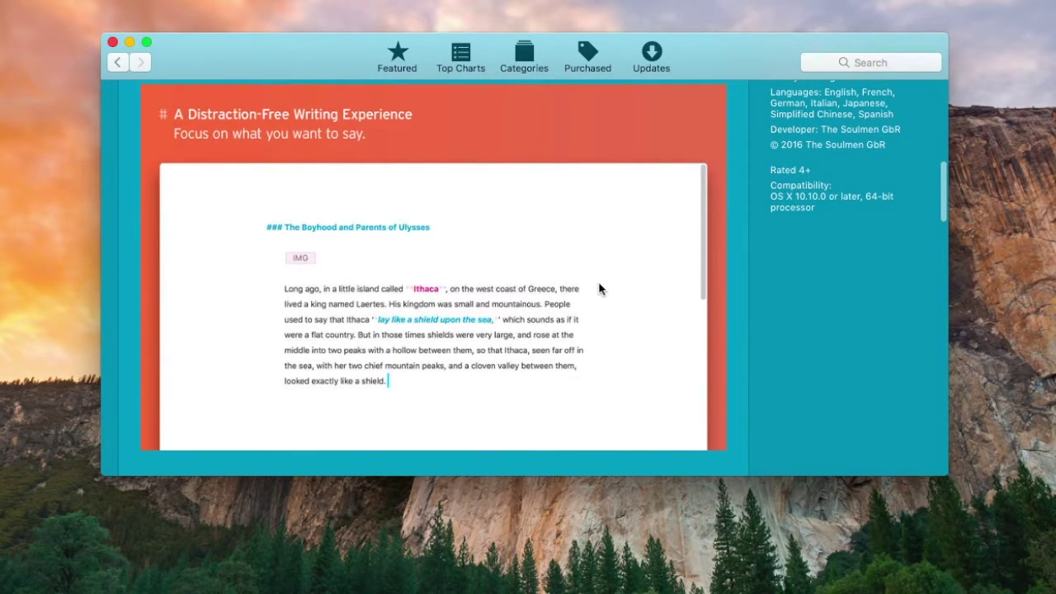
{"action": "left_click_drag", "start_coordinate": [577, 475], "coordinate": [577, 526]}
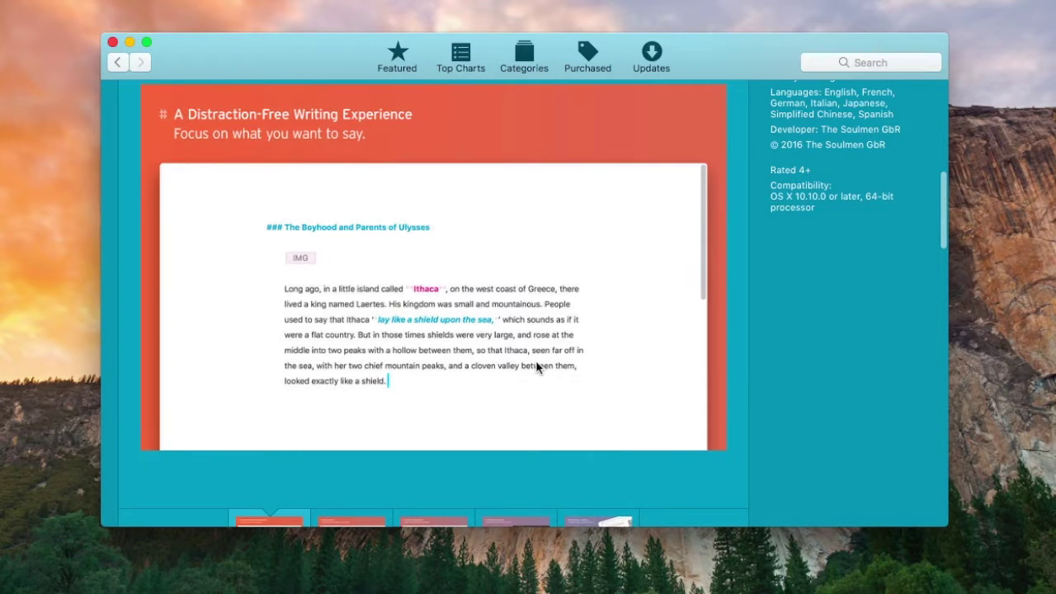
{"action": "scroll", "coordinate": [536, 364], "scroll_direction": "down", "scroll_amount": 5}
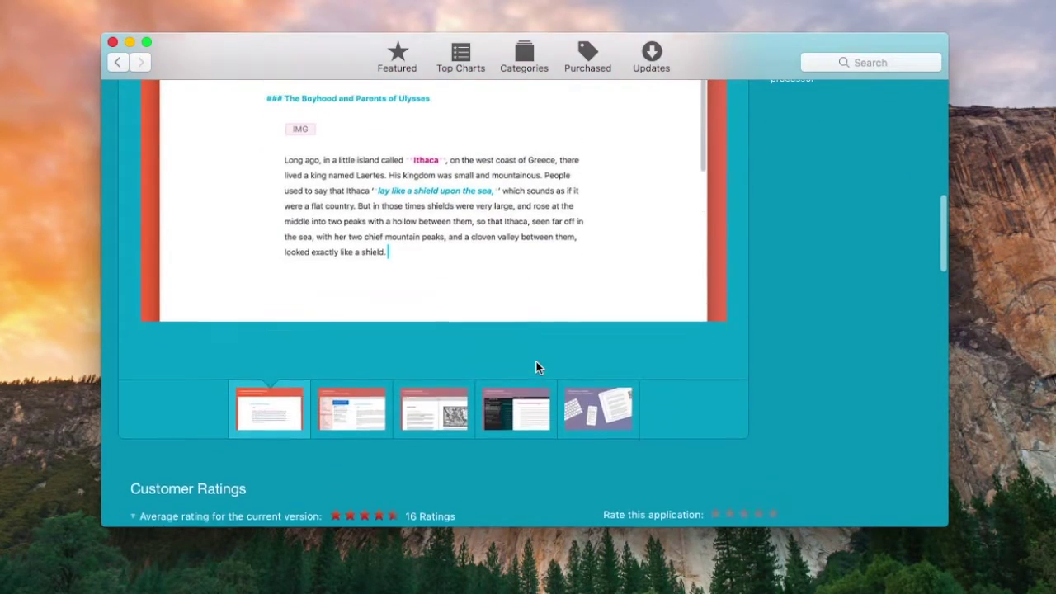
{"action": "scroll", "coordinate": [536, 367], "scroll_direction": "up", "scroll_amount": 1}
{"action": "left_click", "coordinate": [351, 435]}
{"action": "scroll", "coordinate": [527, 373], "scroll_direction": "up", "scroll_amount": 3}
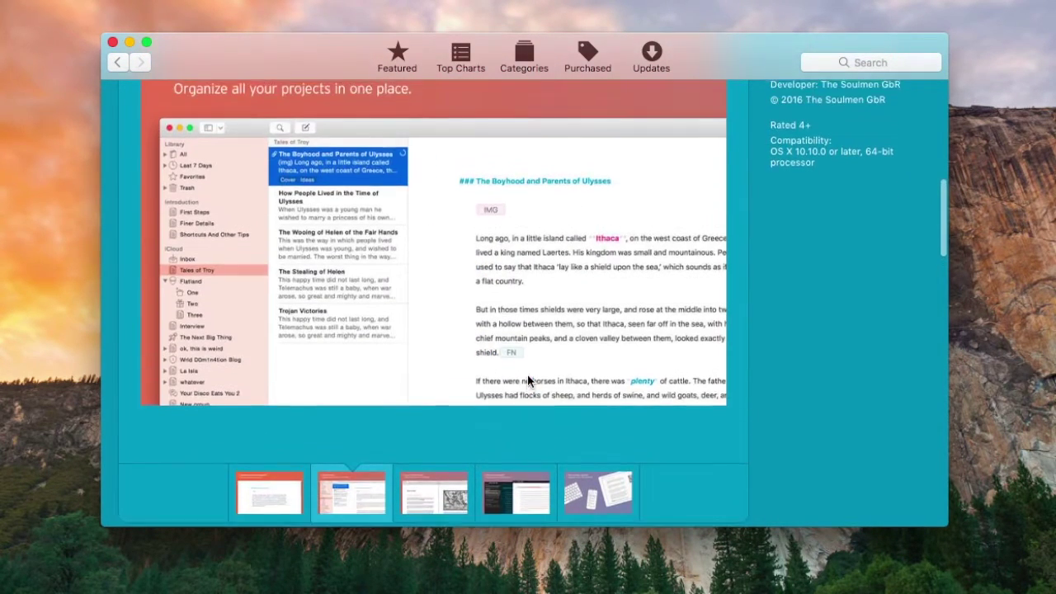
{"action": "scroll", "coordinate": [498, 381], "scroll_direction": "down", "scroll_amount": 2}
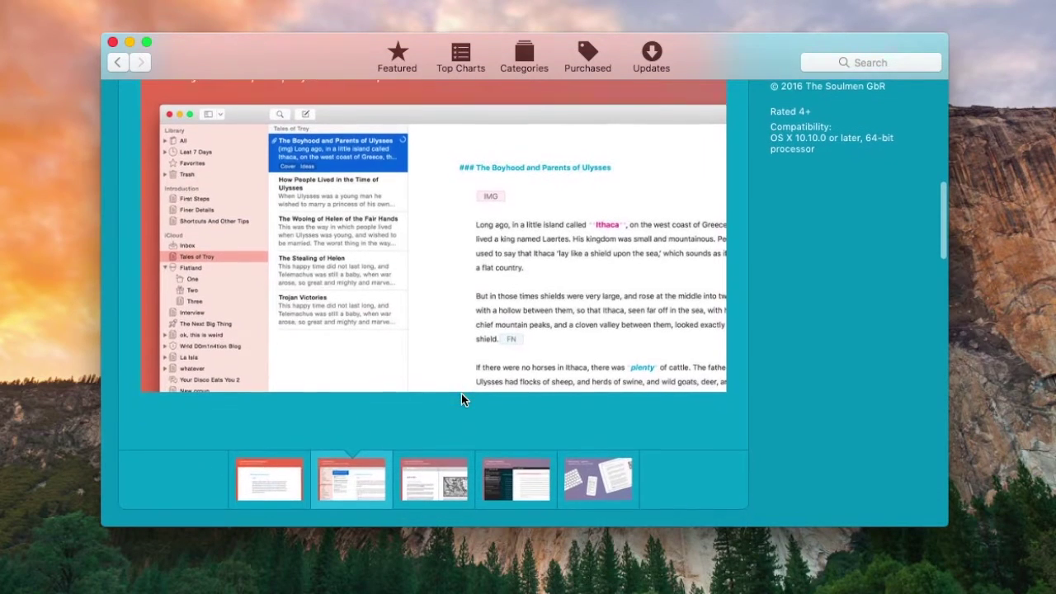
View the Tales of Troy PDF, dark editor, and keyboard/iPhone/iPad screenshots
{"action": "left_click", "coordinate": [427, 470]}
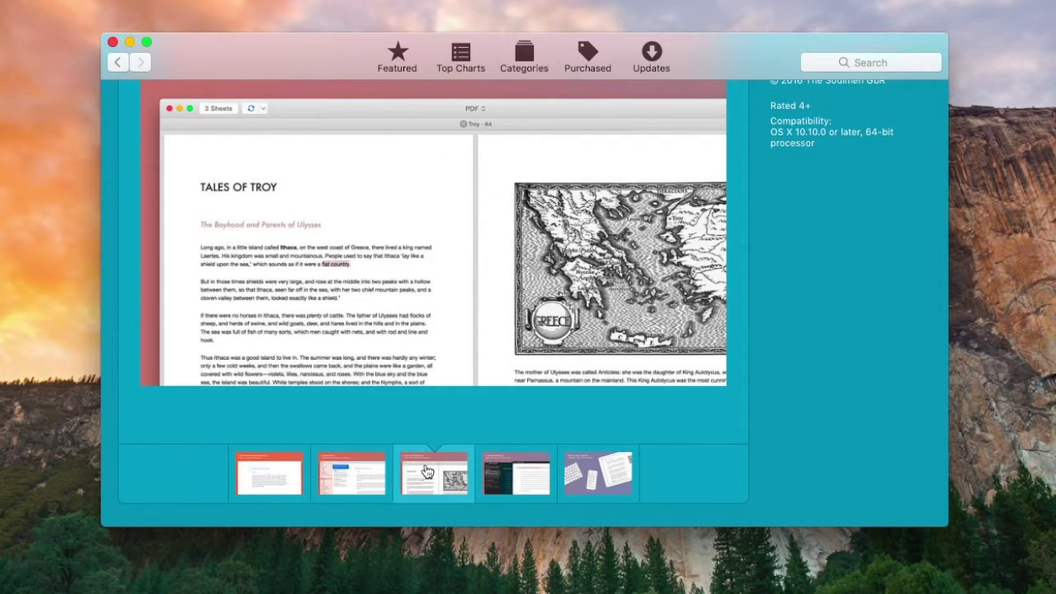
{"action": "left_click", "coordinate": [532, 481]}
{"action": "left_click", "coordinate": [470, 480]}
{"action": "left_click", "coordinate": [505, 476]}
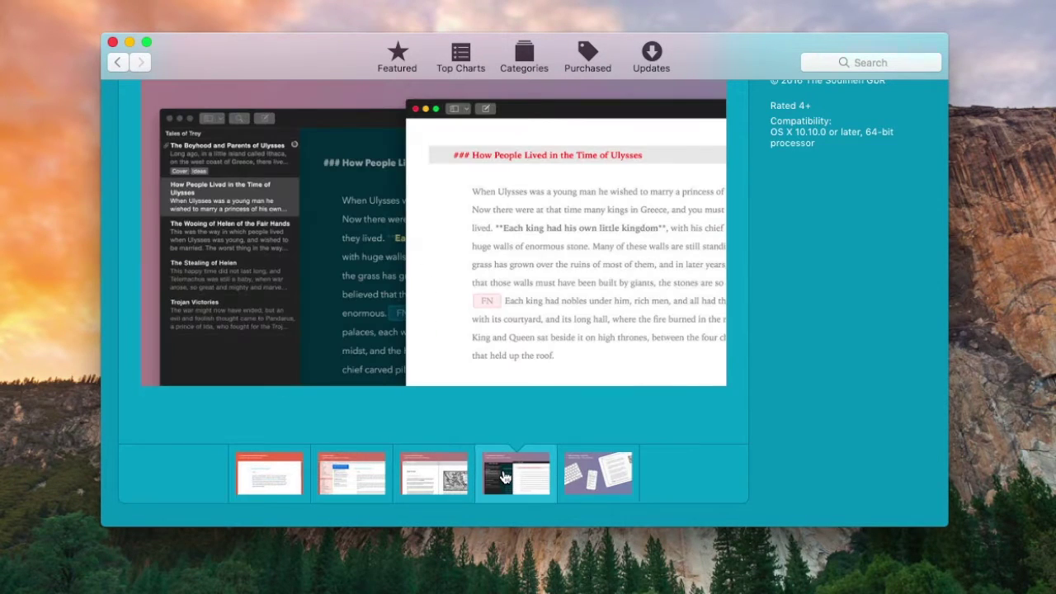
{"action": "left_click", "coordinate": [596, 476]}
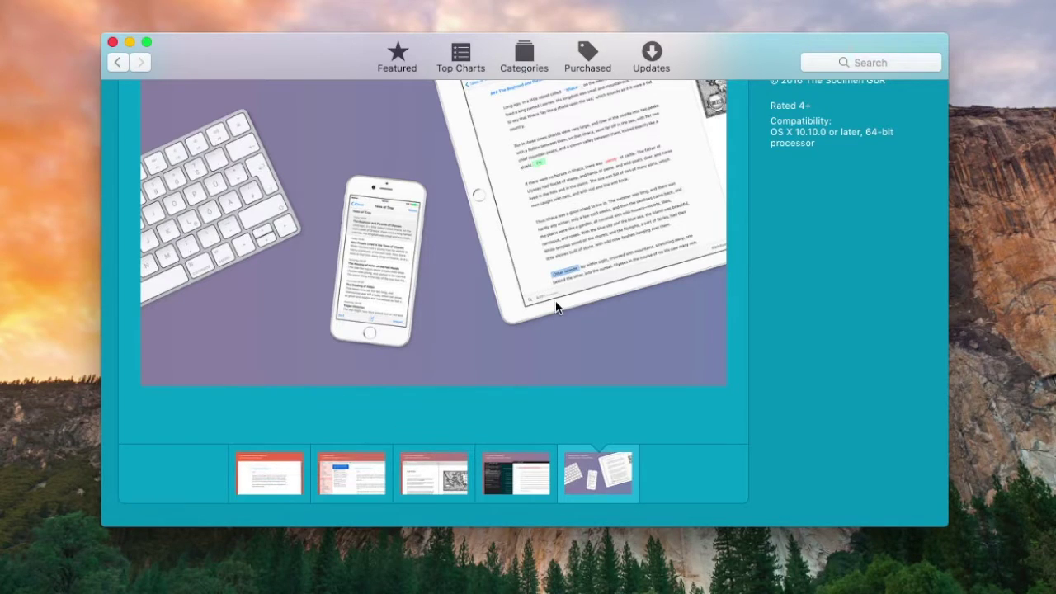
Add Roadmap as list item 5 and delete the Hello line and divider above the list
{"action": "scroll", "coordinate": [589, 230], "scroll_direction": "down", "scroll_amount": 1}
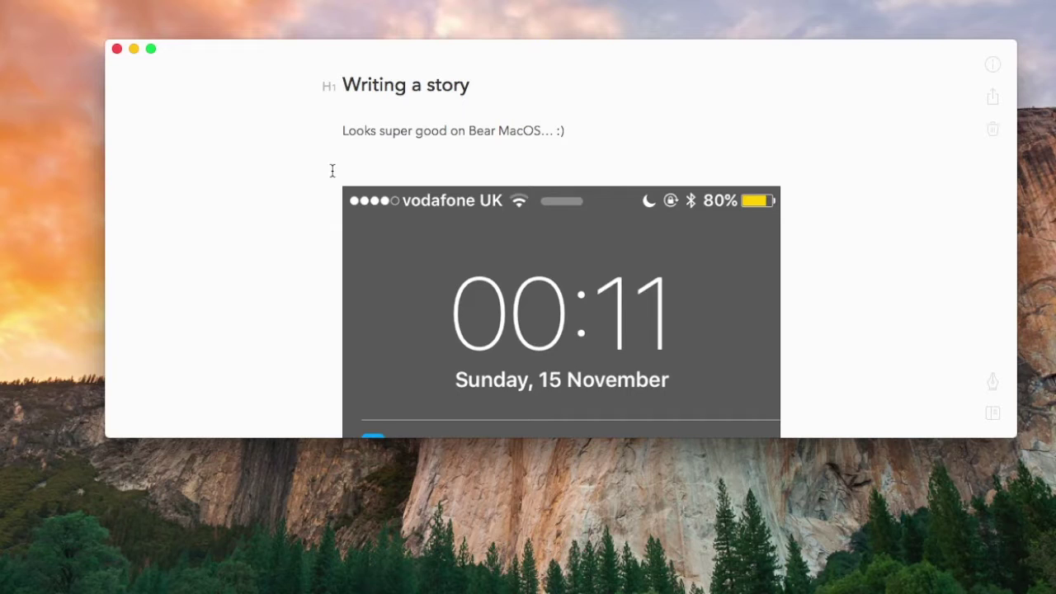
{"action": "scroll", "coordinate": [495, 166], "scroll_direction": "down", "scroll_amount": 1}
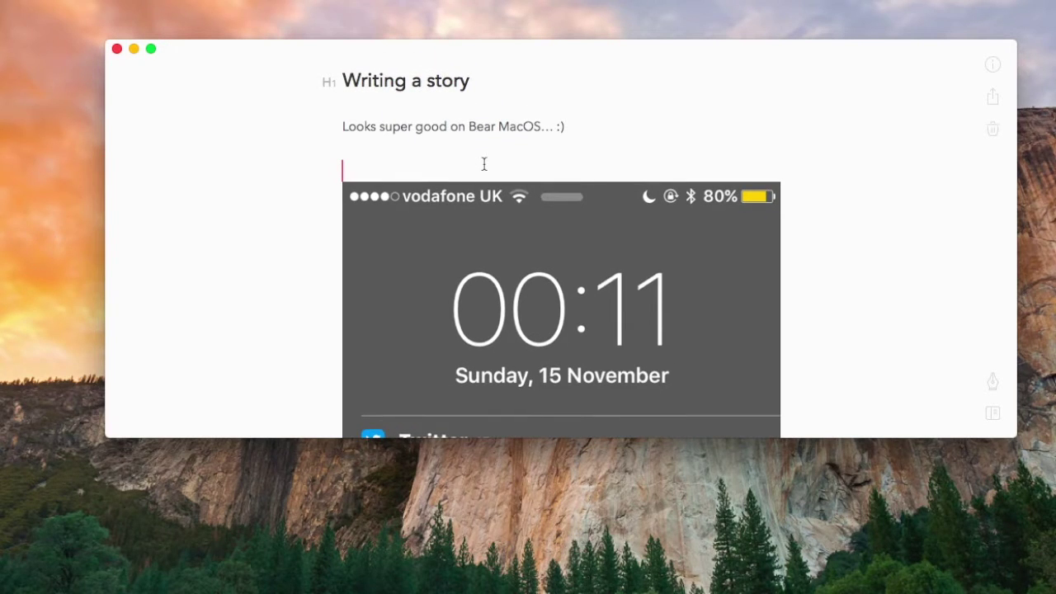
{"action": "scroll", "coordinate": [264, 193], "scroll_direction": "down", "scroll_amount": 1}
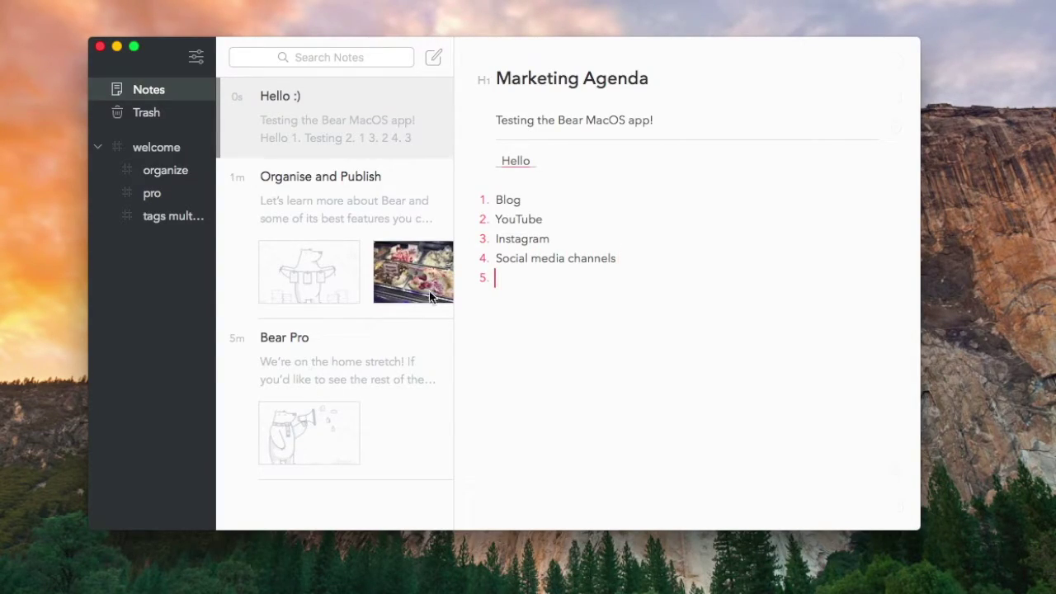
{"action": "type", "text": "Ro"}
{"action": "left_click_drag", "start_coordinate": [572, 160], "coordinate": [467, 160]}
{"action": "key", "text": "BackSpace"}
{"action": "key", "text": "BackSpace"}
{"action": "key", "text": "BackSpace"}
{"action": "key", "text": "BackSpace"}
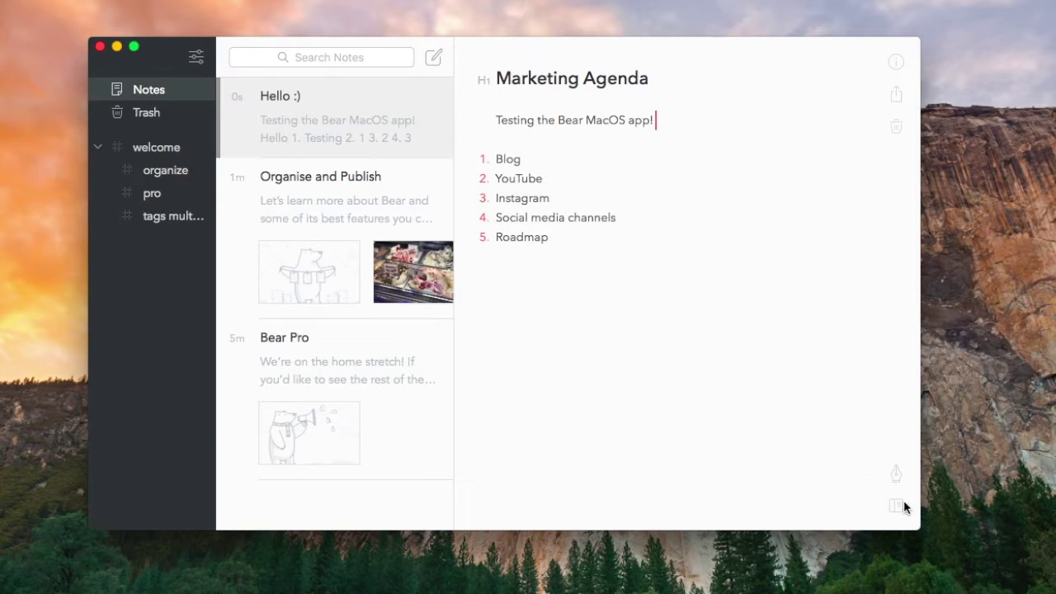
{"action": "left_click", "coordinate": [897, 506]}
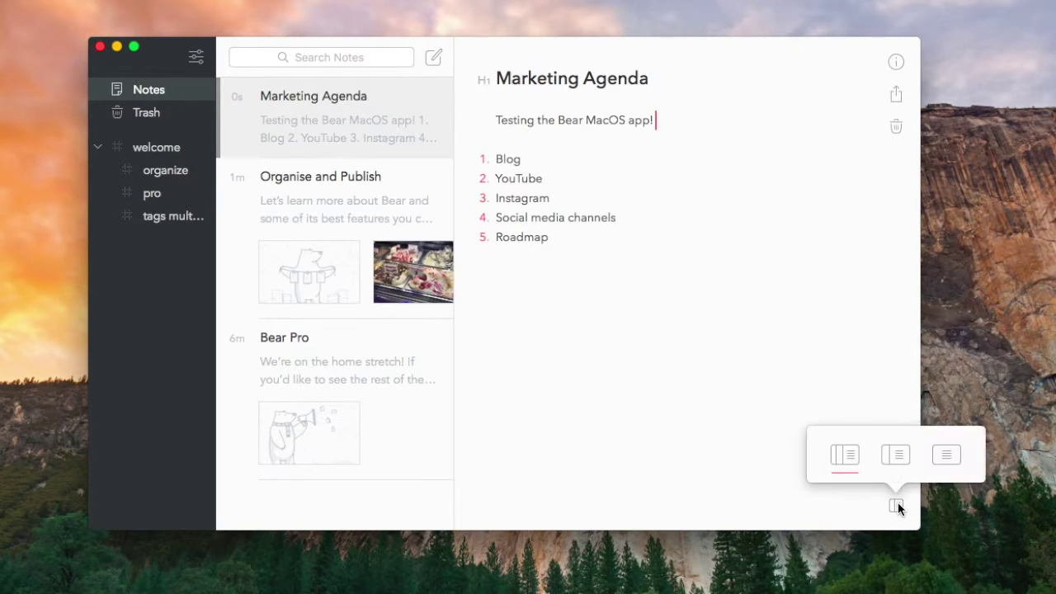
{"action": "left_click", "coordinate": [897, 506]}
{"action": "left_click", "coordinate": [897, 507]}
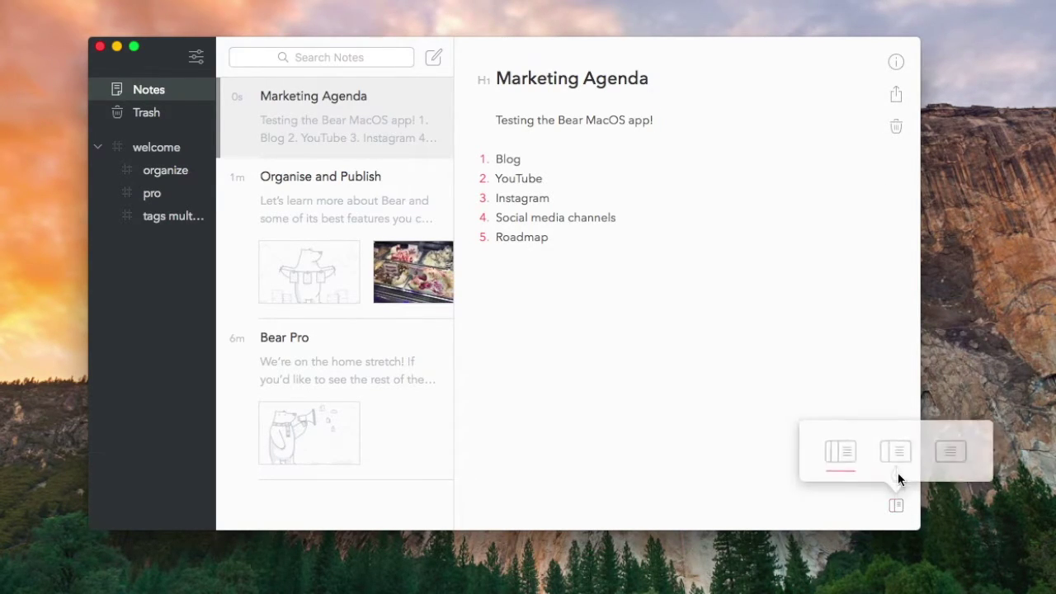
{"action": "left_click", "coordinate": [947, 457]}
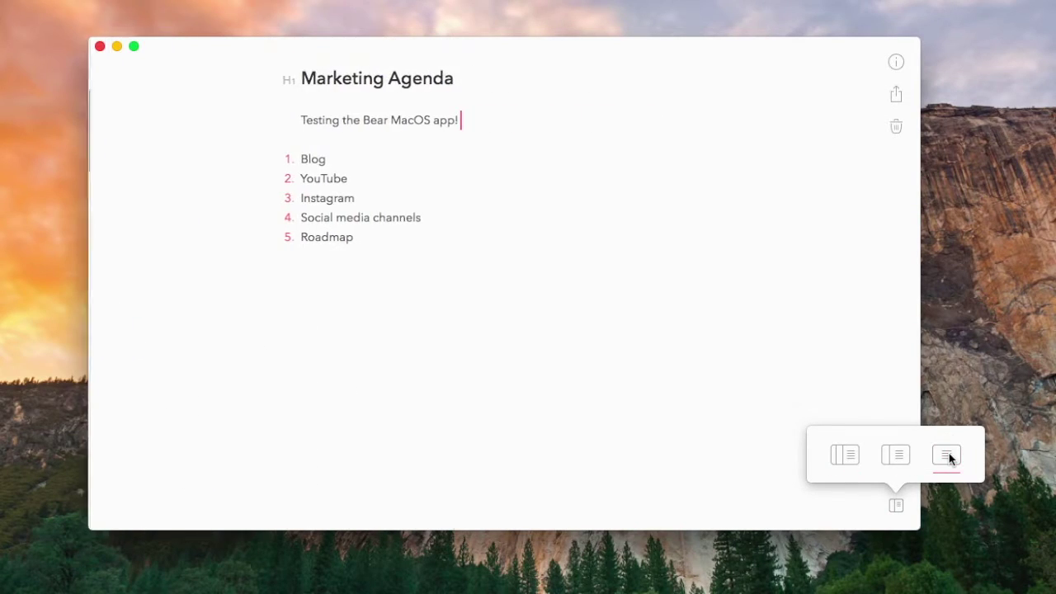
{"action": "left_click", "coordinate": [903, 455]}
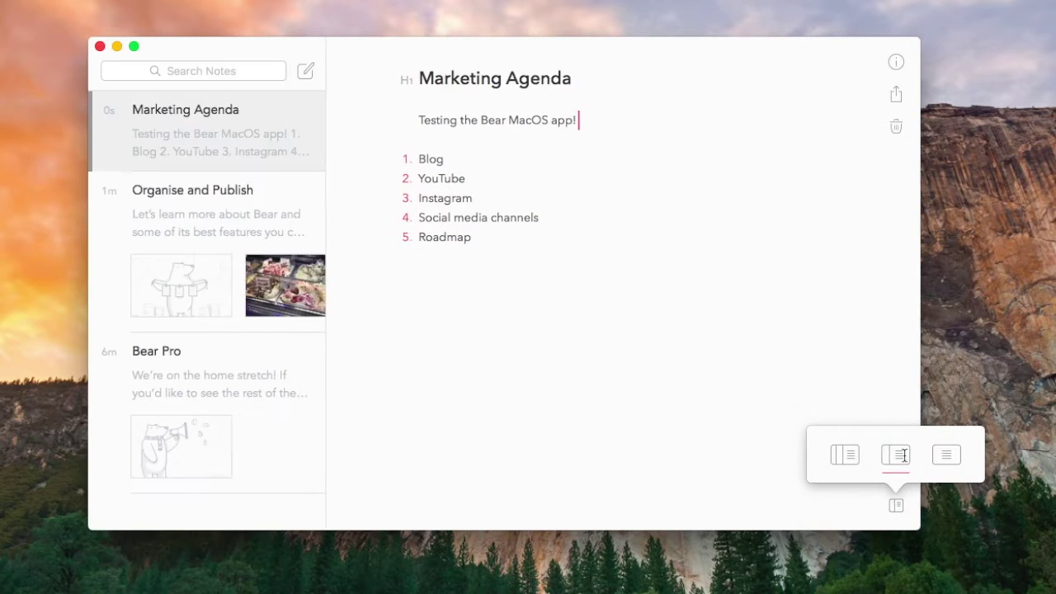
{"action": "left_click", "coordinate": [850, 454]}
{"action": "left_click", "coordinate": [582, 283]}
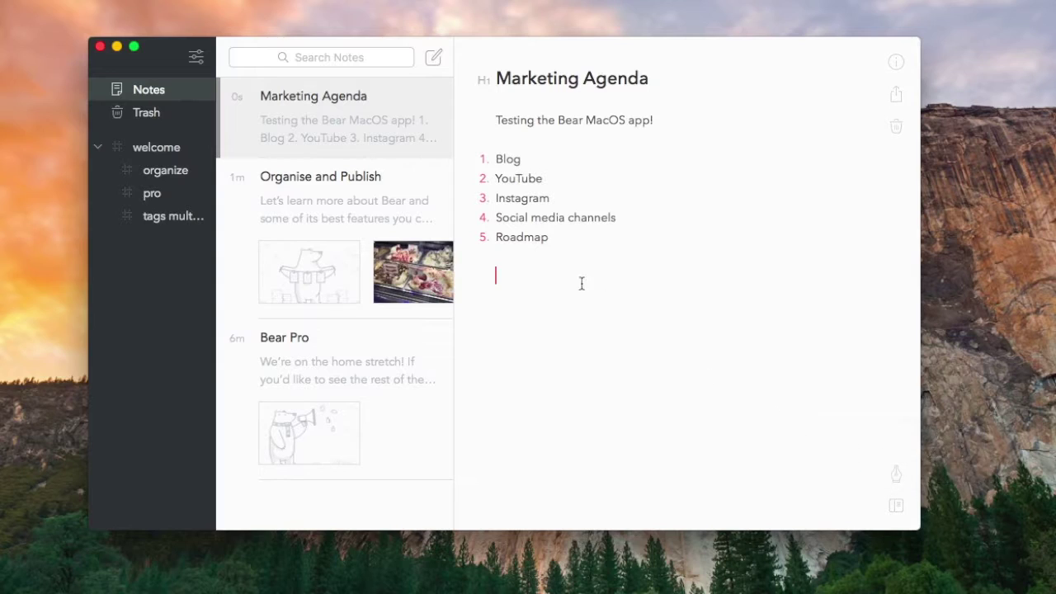
{"action": "right_click", "coordinate": [506, 259]}
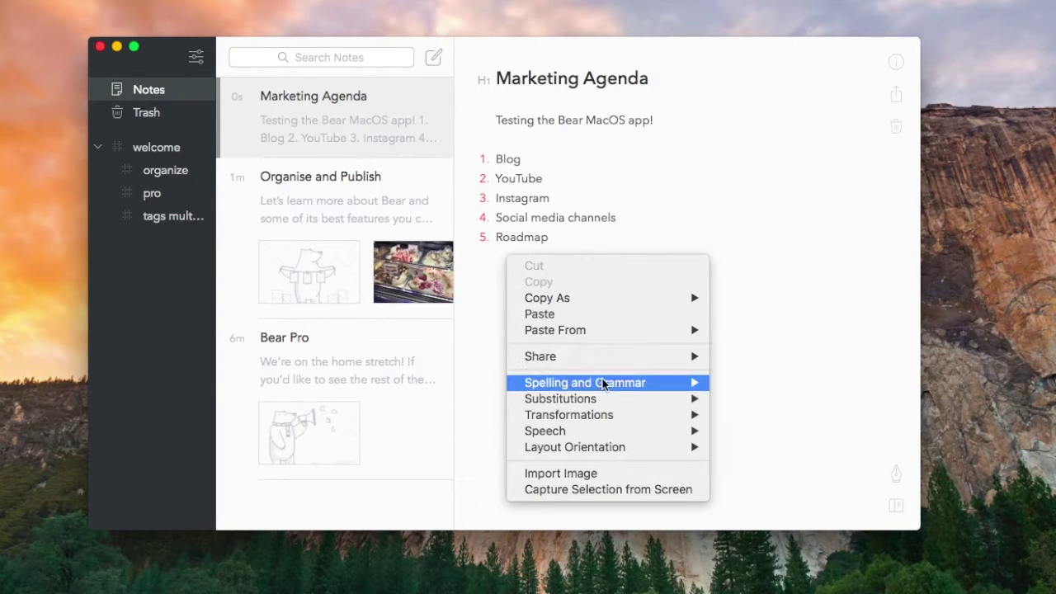
{"action": "mouse_move", "coordinate": [618, 403]}
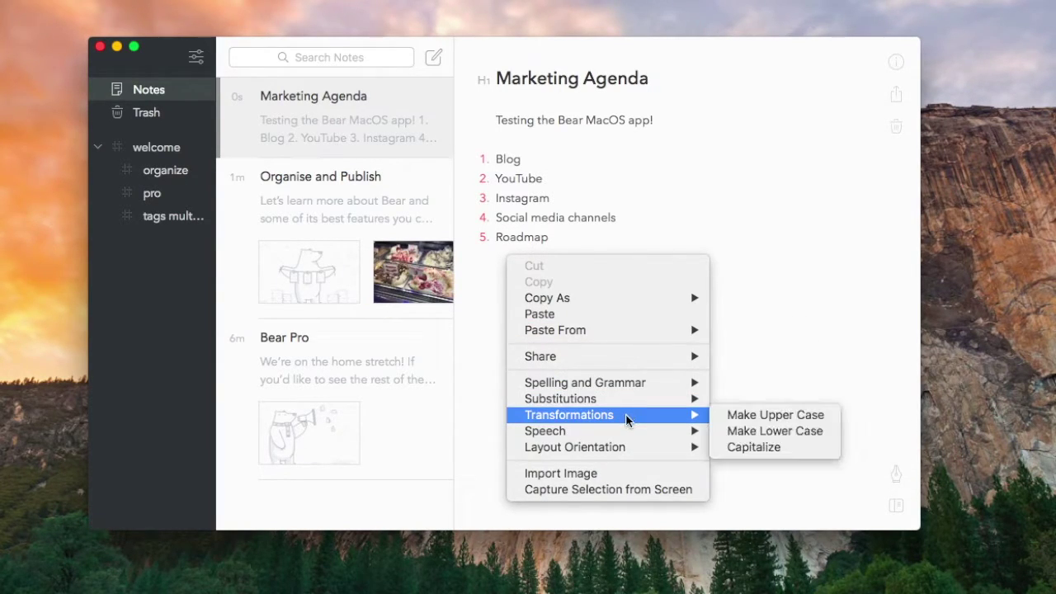
{"action": "mouse_move", "coordinate": [633, 449]}
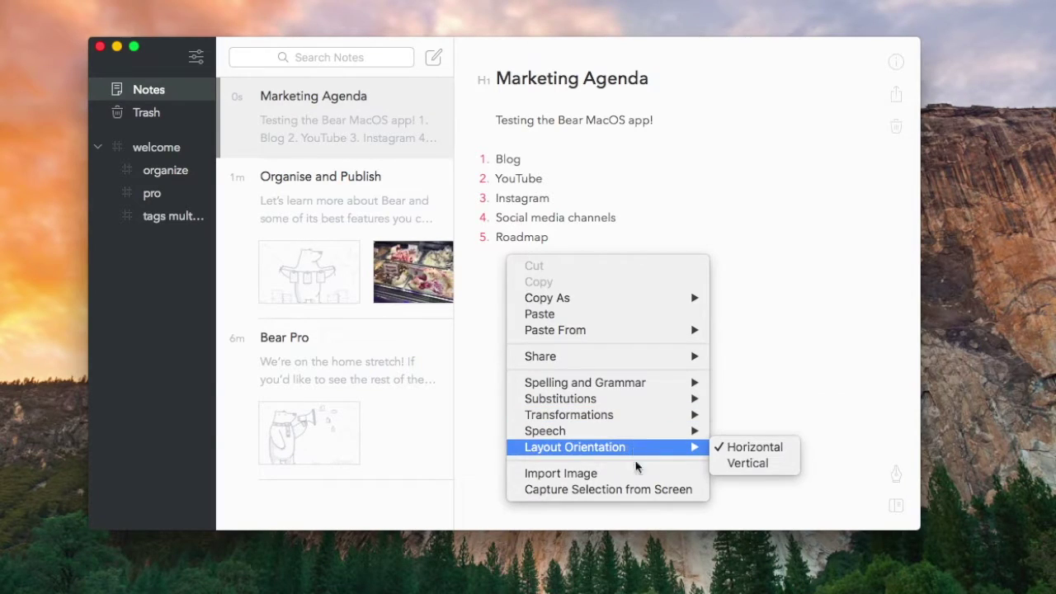
{"action": "left_click", "coordinate": [715, 252]}
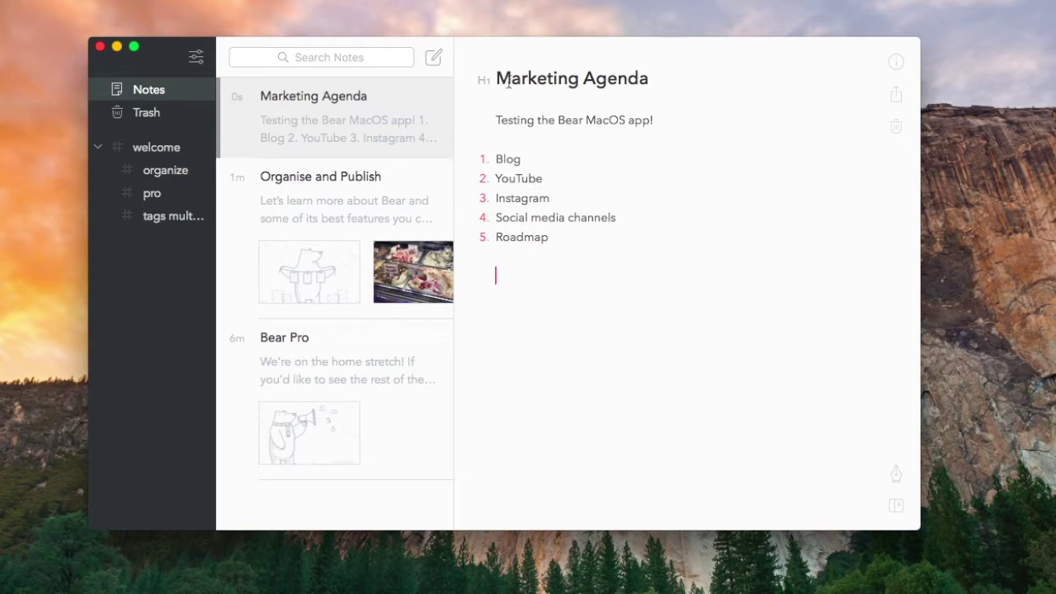
Check the title's heading levels, then add #Marketing and #Agendas tags below Roadmap
{"action": "left_click", "coordinate": [484, 80]}
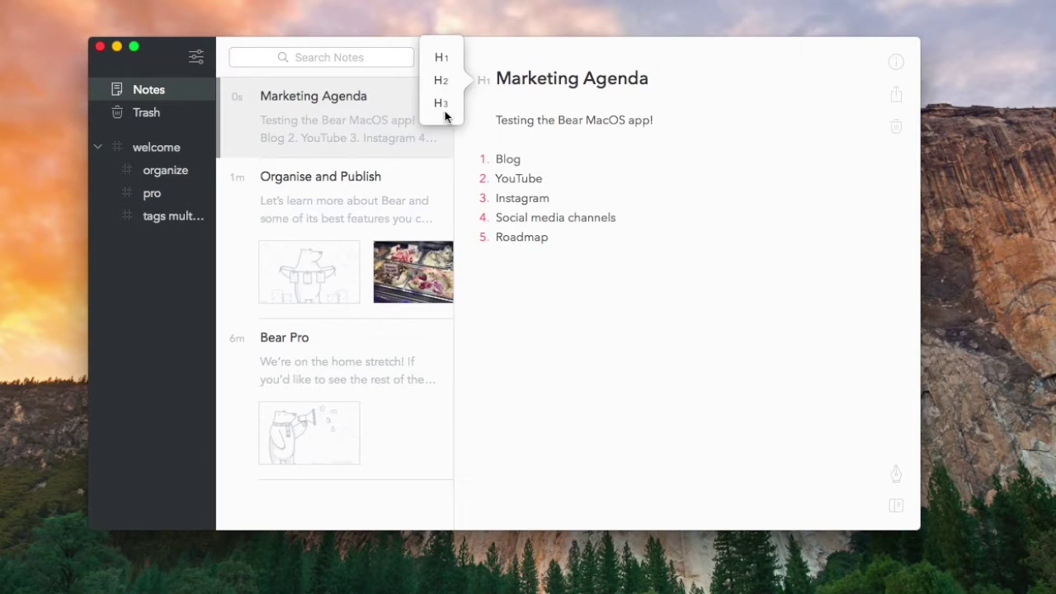
{"action": "left_click", "coordinate": [635, 203]}
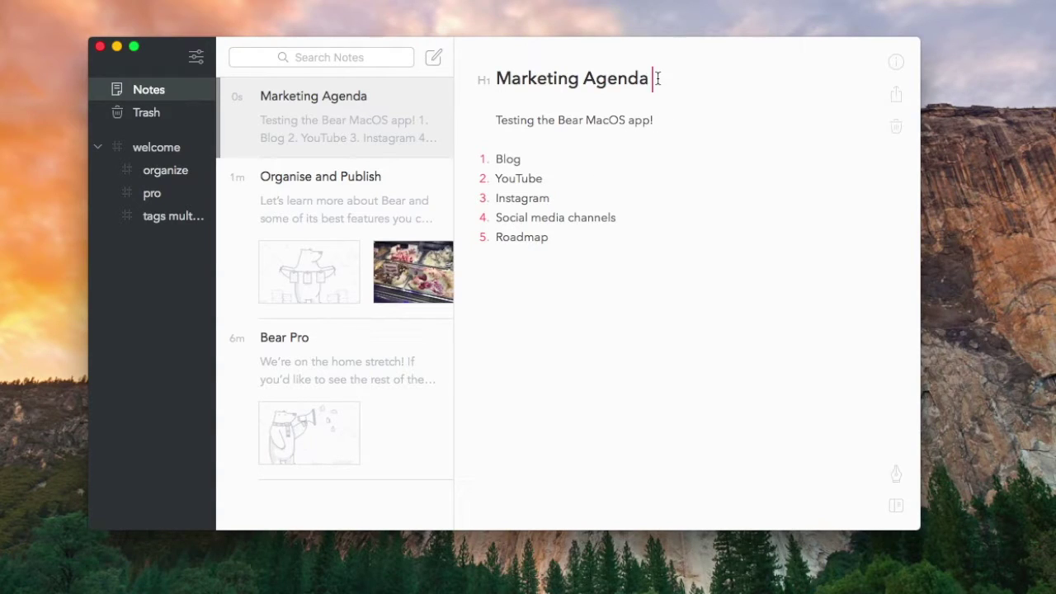
{"action": "left_click", "coordinate": [583, 237]}
{"action": "key", "text": "Return"}
{"action": "key", "text": "Return"}
{"action": "type", "text": "#Marketing"}
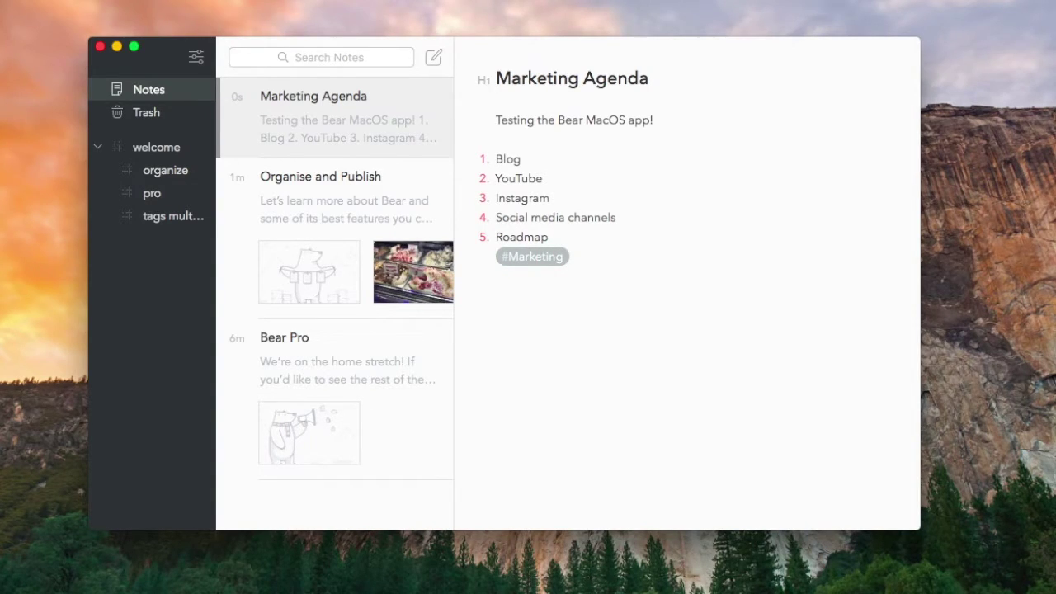
{"action": "type", "text": " #Agendas"}
{"action": "key", "text": "Return"}
Switch between the agendas and marketing tags to filter the note list
{"action": "left_click", "coordinate": [405, 228]}
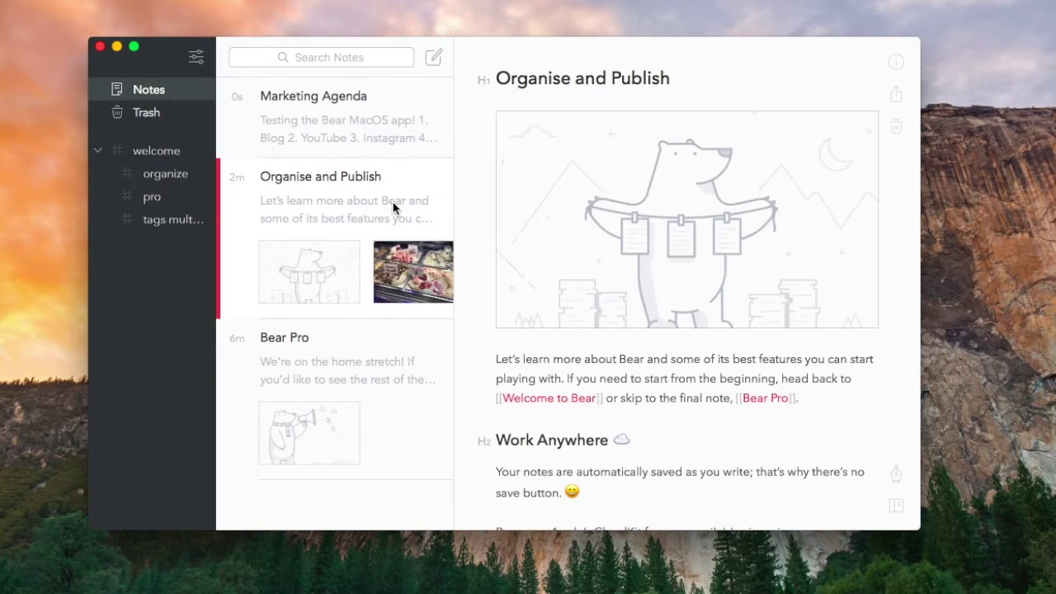
{"action": "left_click", "coordinate": [373, 115]}
{"action": "left_click", "coordinate": [151, 148]}
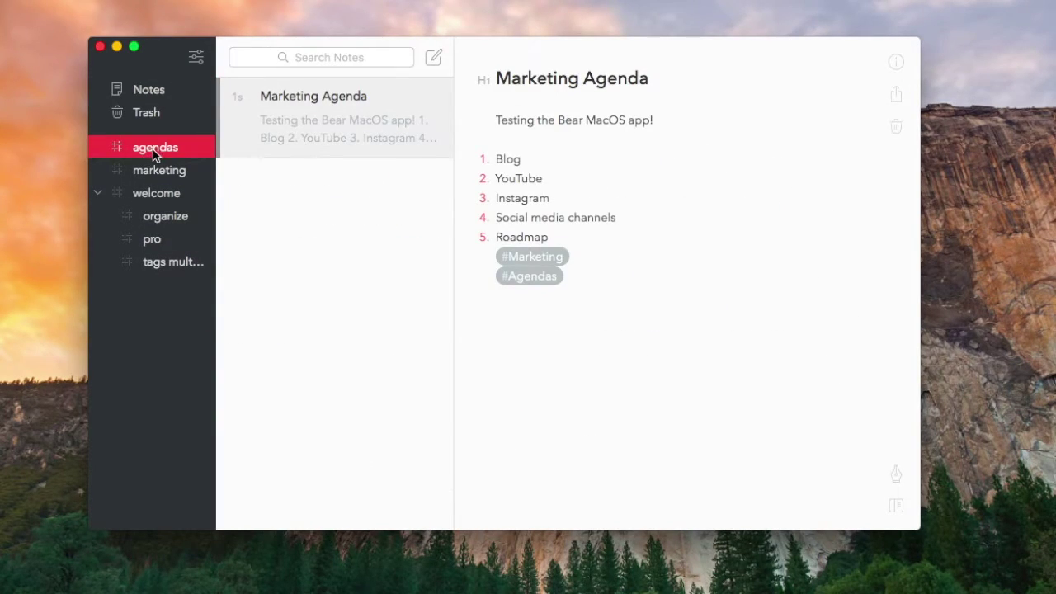
{"action": "left_click", "coordinate": [151, 168]}
{"action": "left_click", "coordinate": [154, 155]}
{"action": "left_click", "coordinate": [156, 173]}
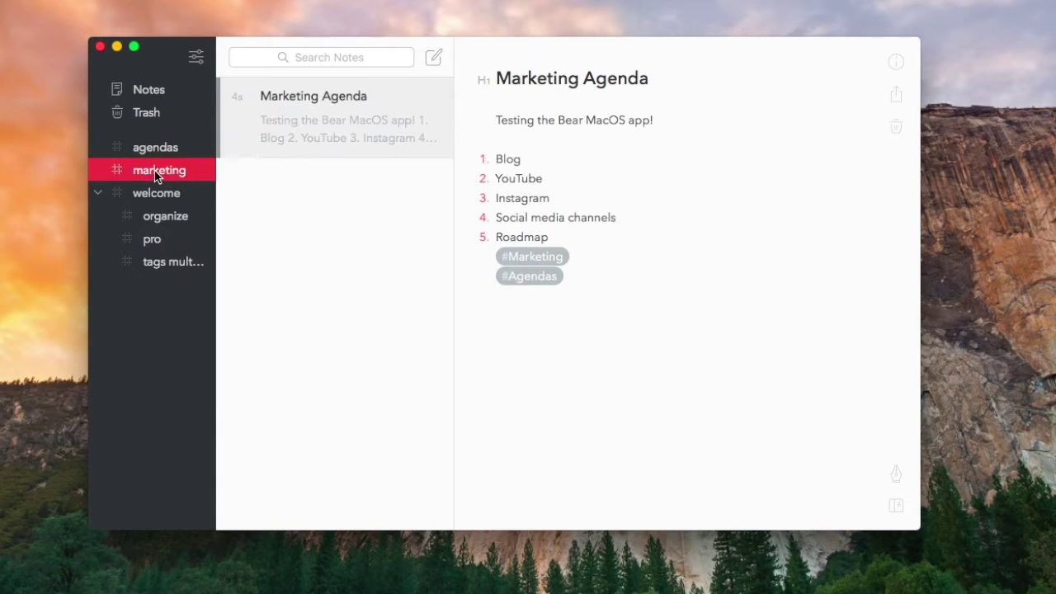
Search the notes for 'testing', then 'Instagram', then clear the search
{"action": "left_click", "coordinate": [297, 56]}
{"action": "type", "text": "testing"}
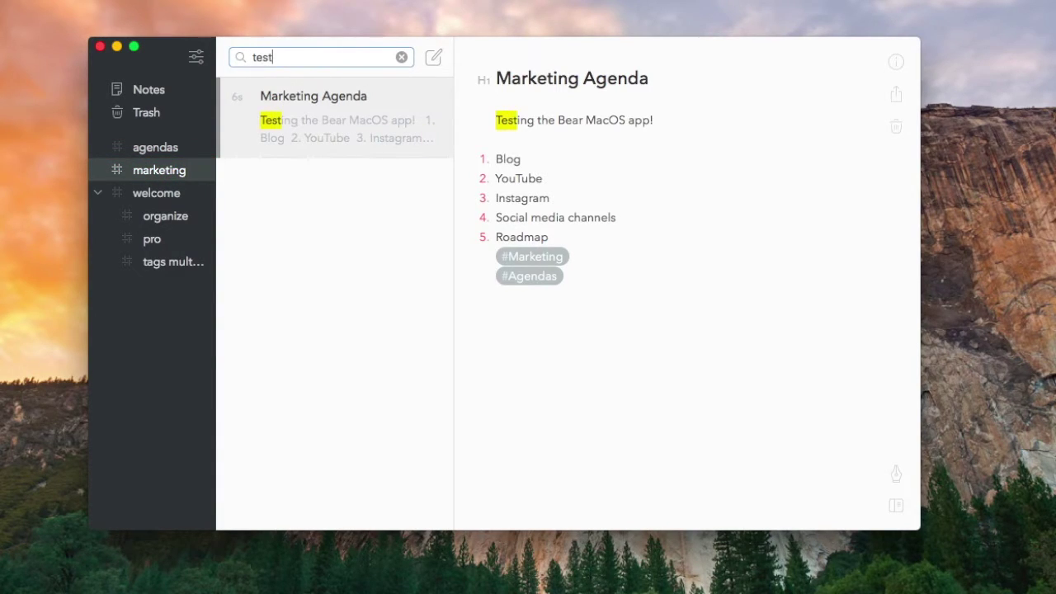
{"action": "key", "text": "BackSpace"}
{"action": "key", "text": "BackSpace"}
{"action": "key", "text": "BackSpace"}
{"action": "key", "text": "BackSpace"}
{"action": "key", "text": "BackSpace"}
{"action": "key", "text": "BackSpace"}
{"action": "key", "text": "BackSpace"}
{"action": "type", "text": "Instagram"}
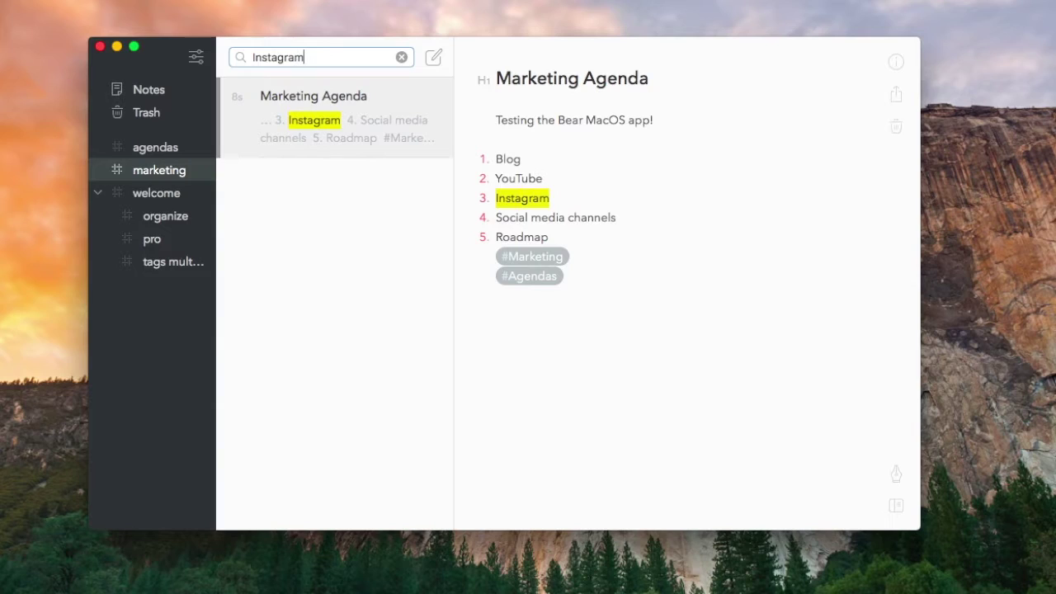
{"action": "key", "text": "super+a"}
{"action": "key", "text": "BackSpace"}
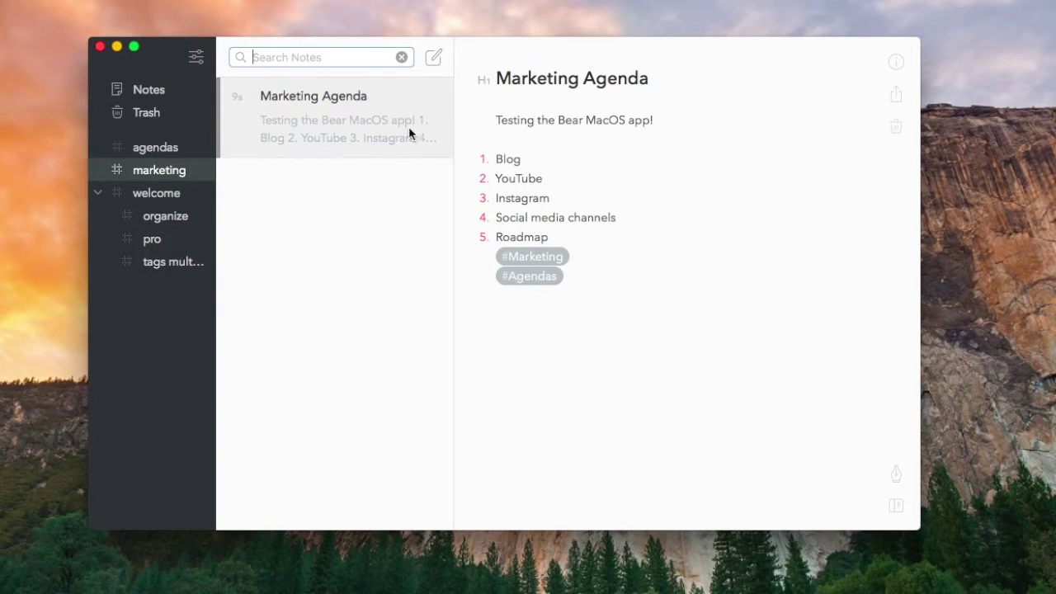
Show all notes, move Organise and Publish to the Trash, and open Bear Pro preferences
{"action": "left_click", "coordinate": [158, 147]}
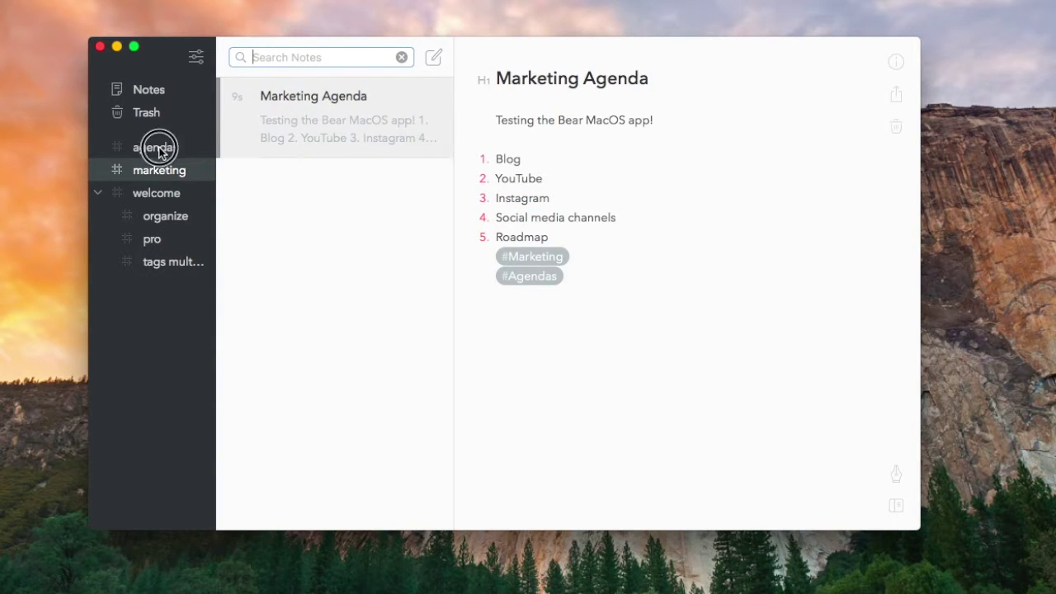
{"action": "left_click", "coordinate": [174, 98]}
{"action": "left_click", "coordinate": [398, 246]}
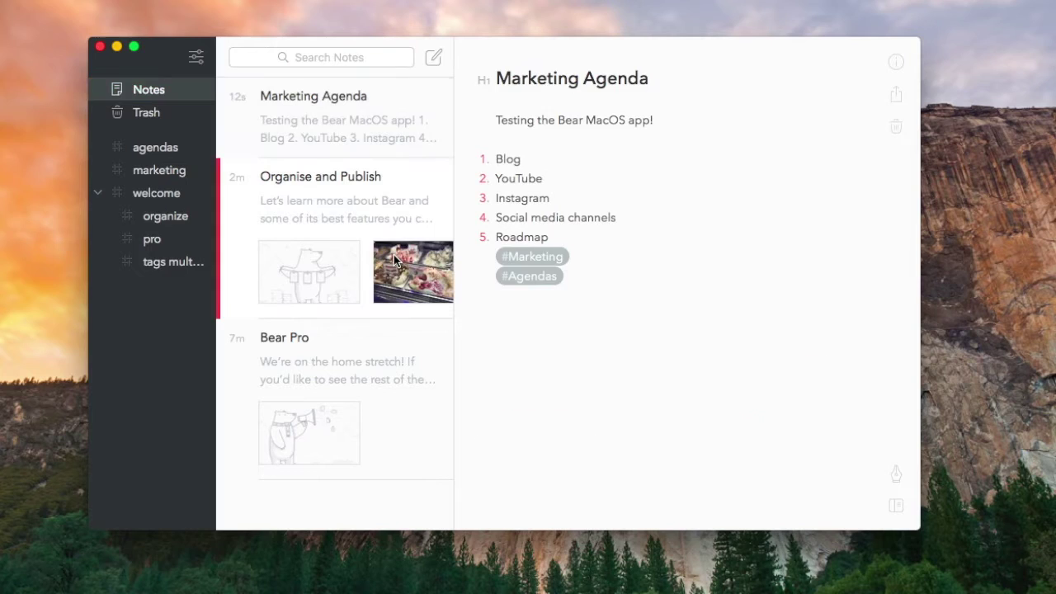
{"action": "scroll", "coordinate": [415, 276], "scroll_direction": "right", "scroll_amount": 5}
{"action": "left_click", "coordinate": [415, 276]}
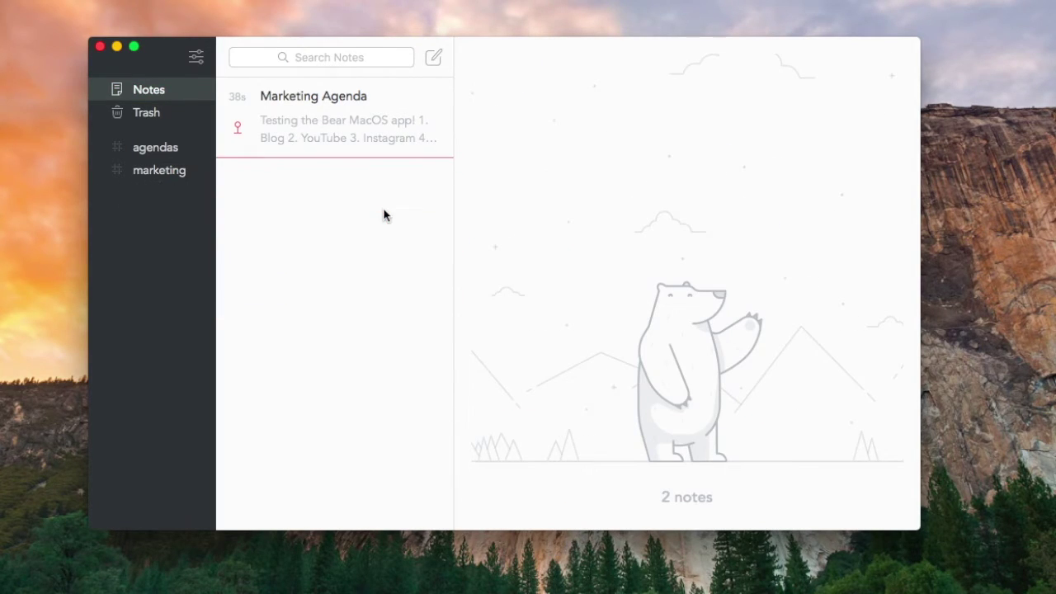
{"action": "left_click", "coordinate": [194, 57]}
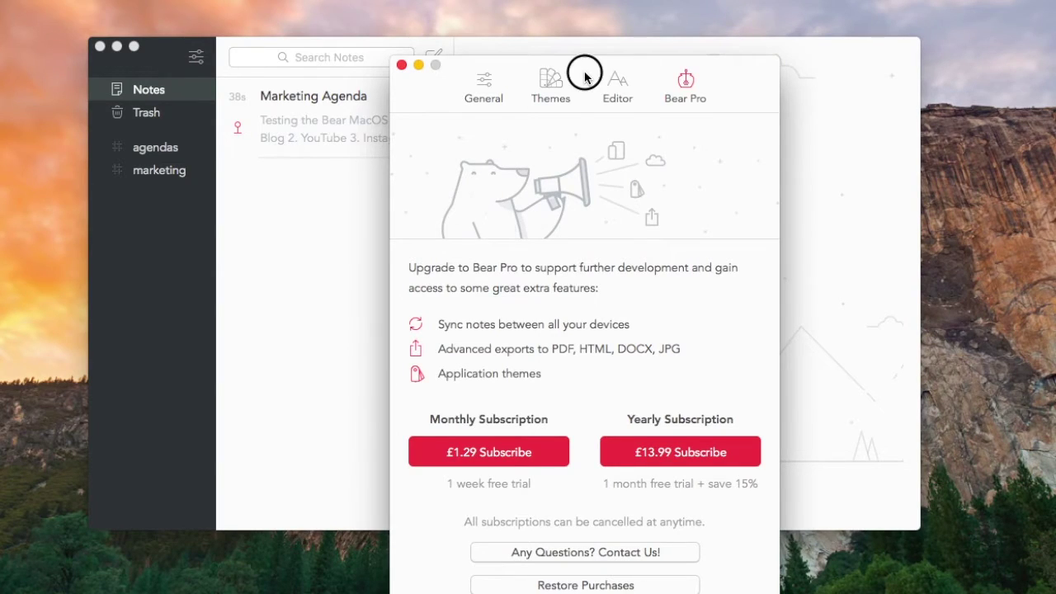
{"action": "left_click_drag", "start_coordinate": [585, 76], "coordinate": [560, 28]}
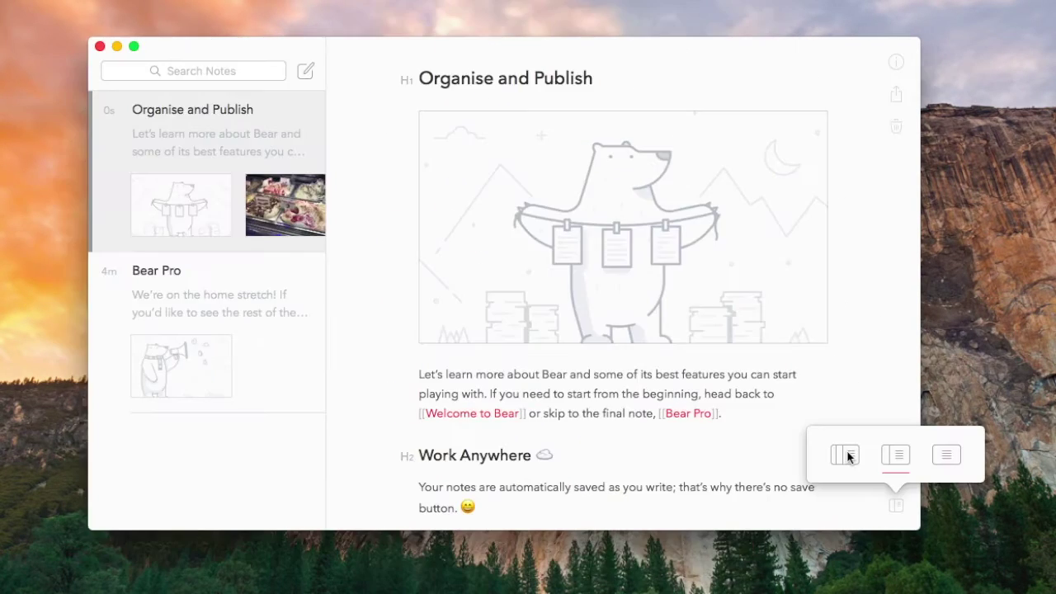
{"action": "left_click", "coordinate": [848, 456]}
{"action": "left_click", "coordinate": [905, 349]}
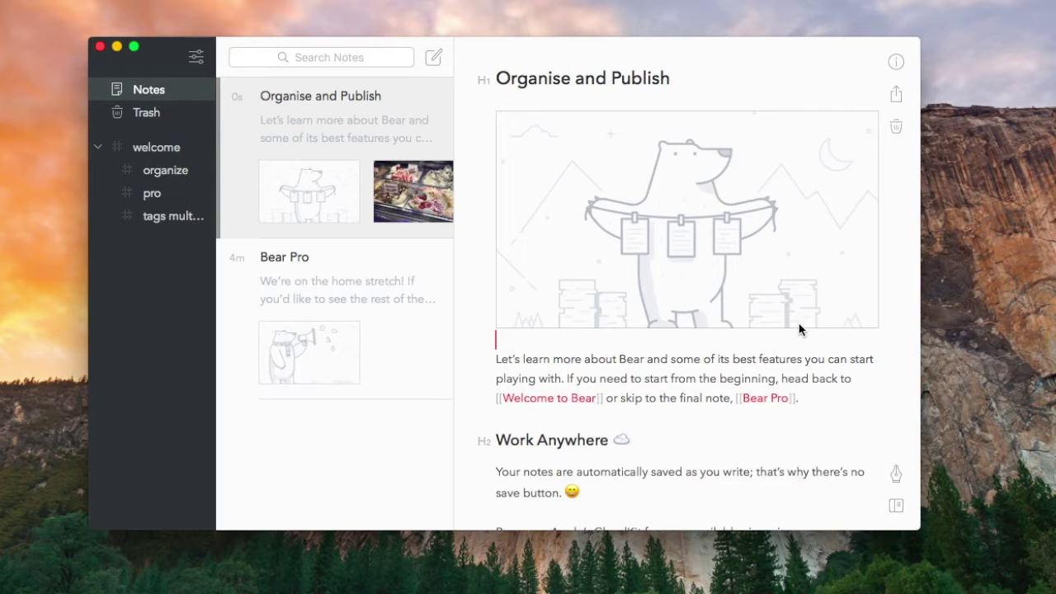
{"action": "scroll", "coordinate": [601, 470], "scroll_direction": "down", "scroll_amount": 5}
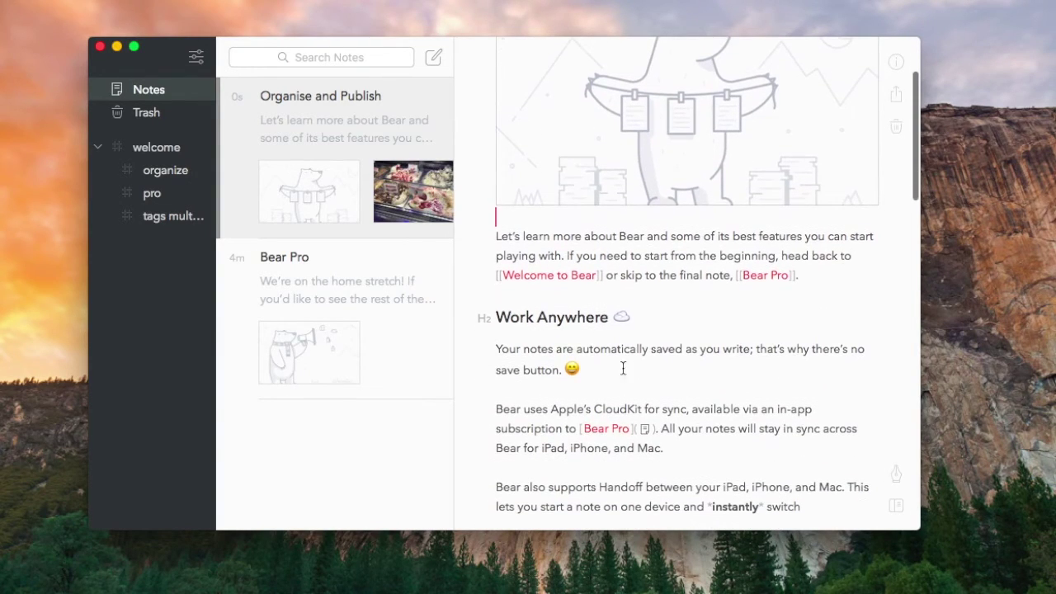
{"action": "double_click", "coordinate": [635, 319]}
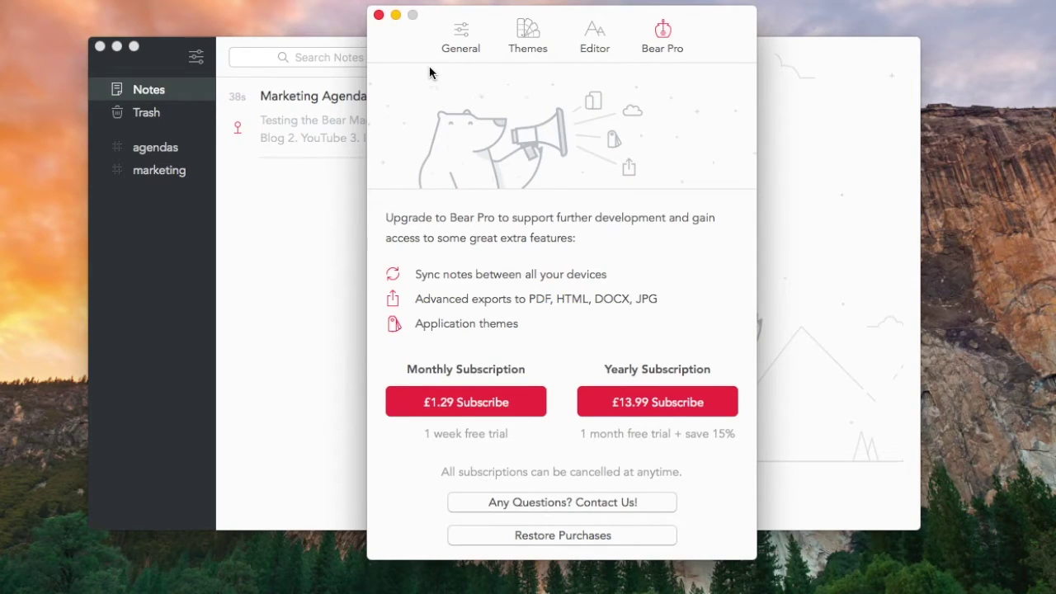
{"action": "left_click", "coordinate": [378, 15]}
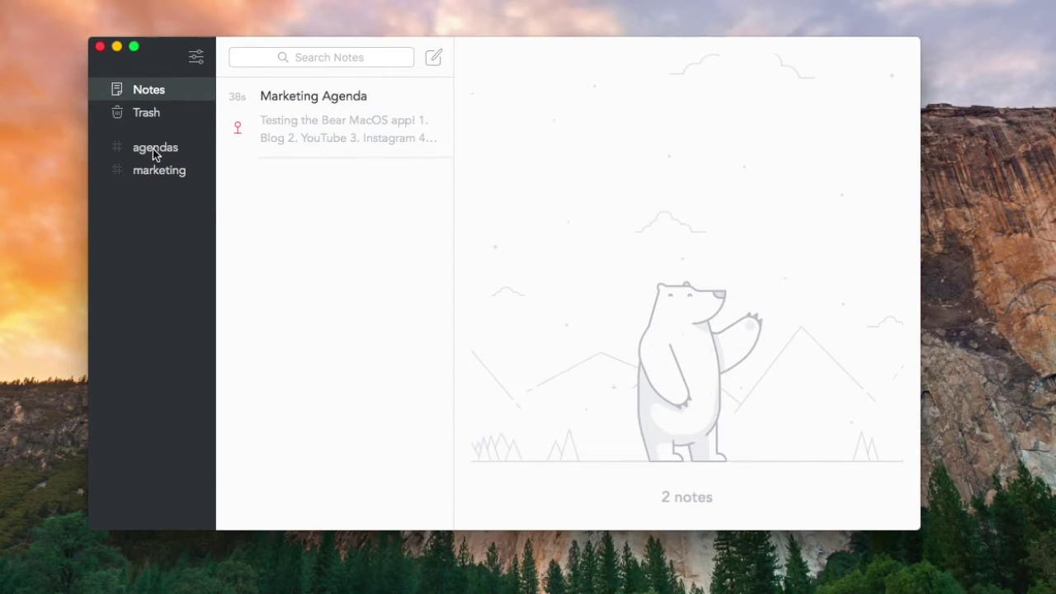
{"action": "left_click", "coordinate": [198, 58]}
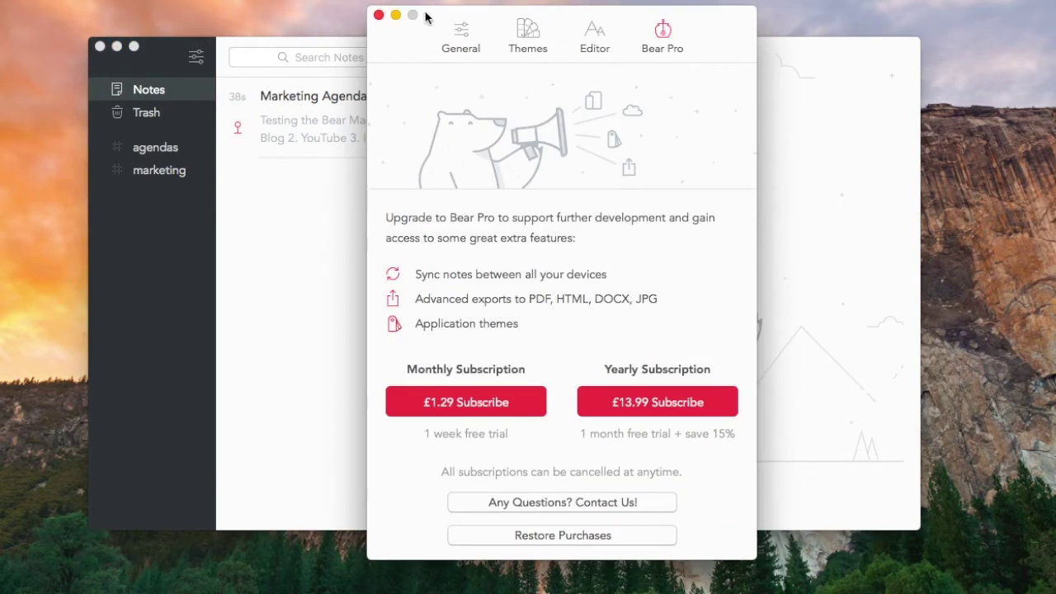
{"action": "left_click", "coordinate": [379, 15]}
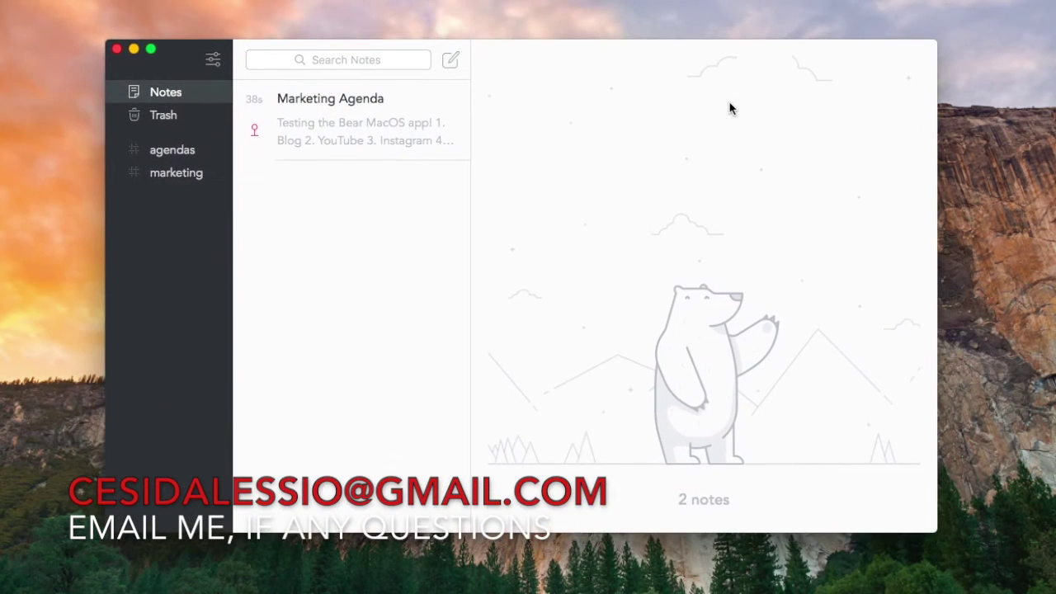
Create 'A wonderful new note' below Marketing Agenda and switch Bear to full screen
{"action": "left_click", "coordinate": [451, 62]}
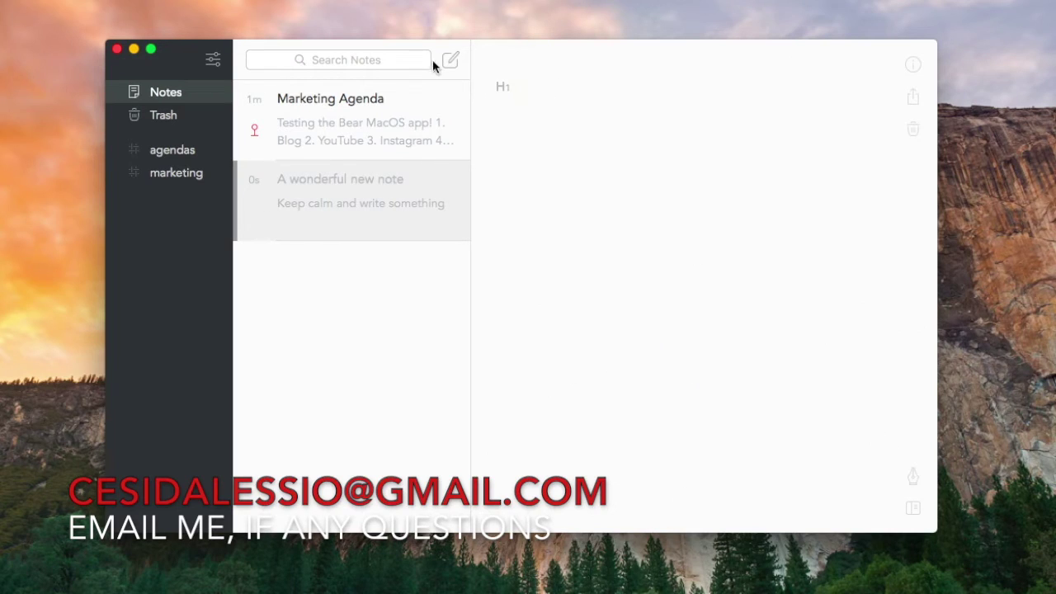
{"action": "left_click", "coordinate": [150, 49]}
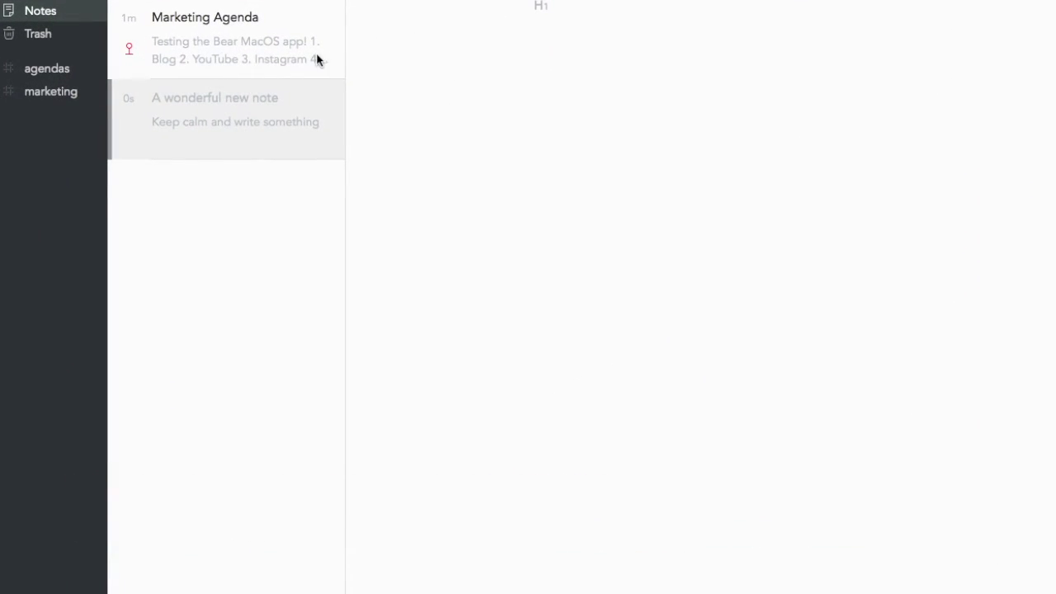